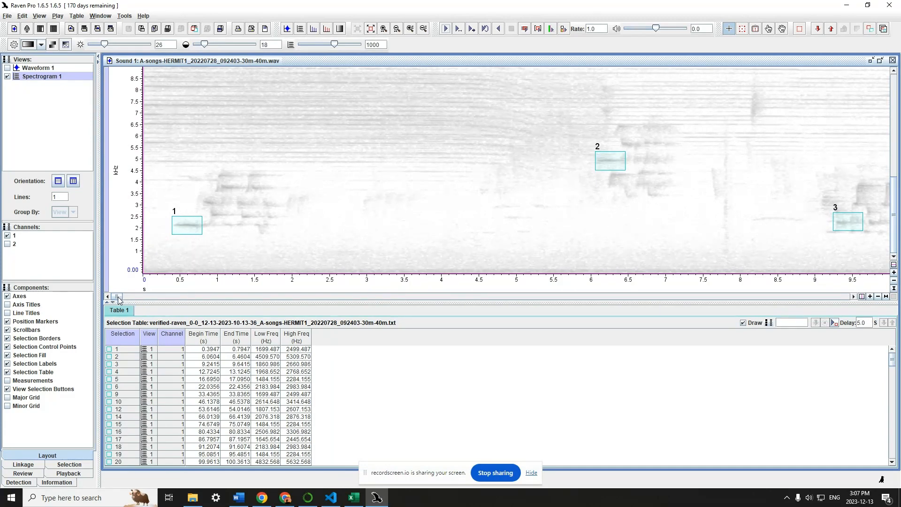
# - Browse the spectrogram of the HERMIT1 recording through the first two and a half minutes to examine the boxed song selections
pyautogui.moveTo(118, 298); pyautogui.dragTo(264, 303)
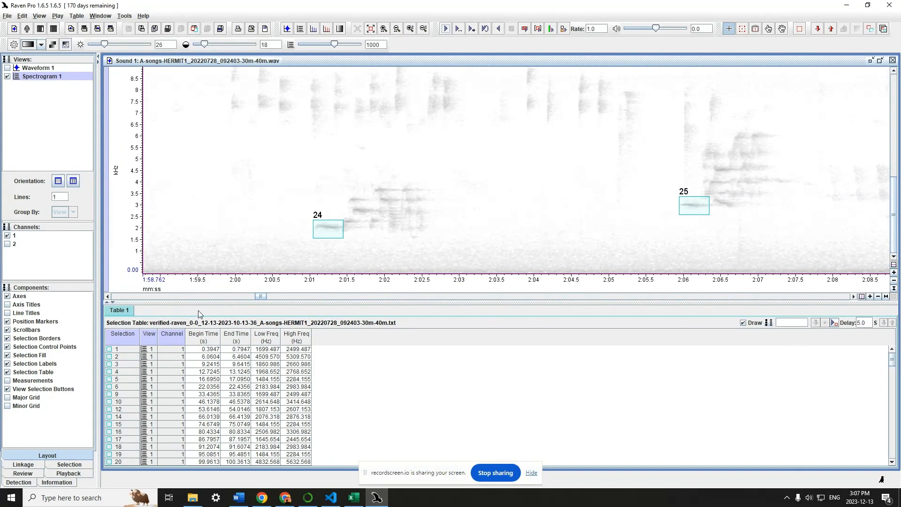
pyautogui.moveTo(262, 297); pyautogui.dragTo(292, 306)
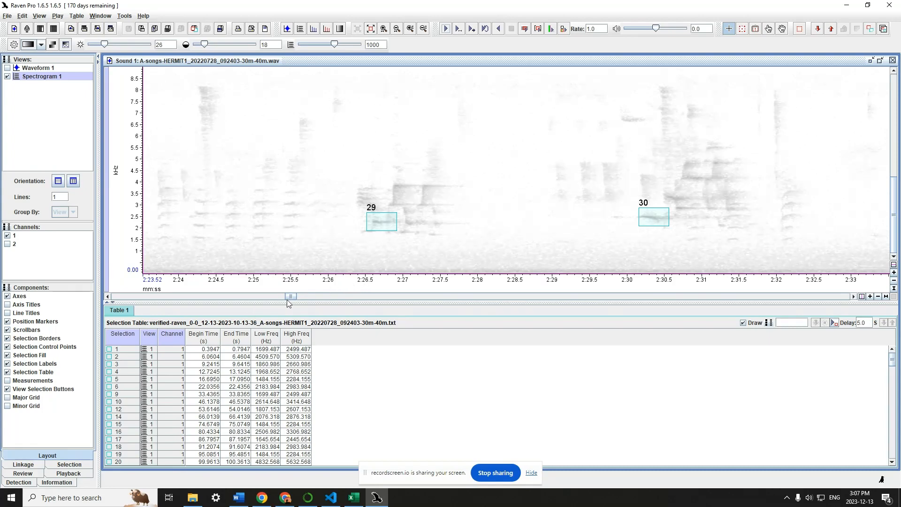
pyautogui.moveTo(292, 300); pyautogui.dragTo(269, 303)
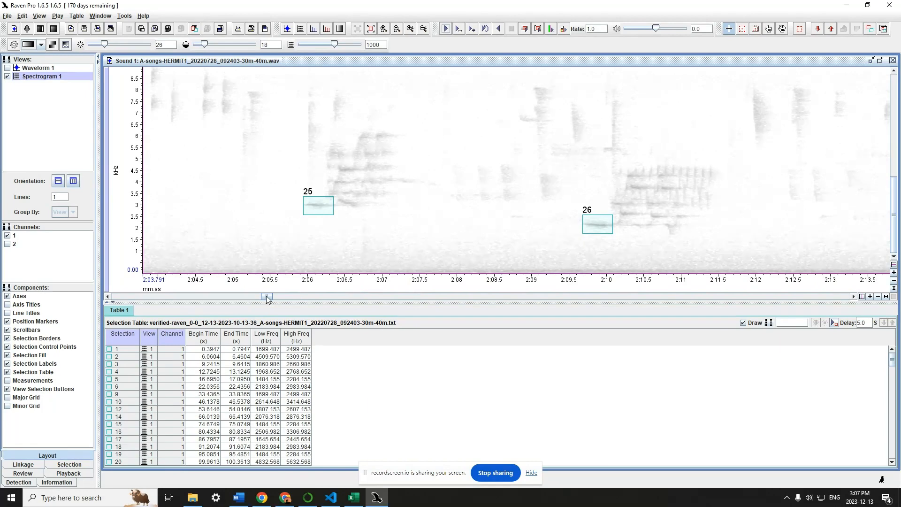
pyautogui.moveTo(268, 299); pyautogui.dragTo(263, 299)
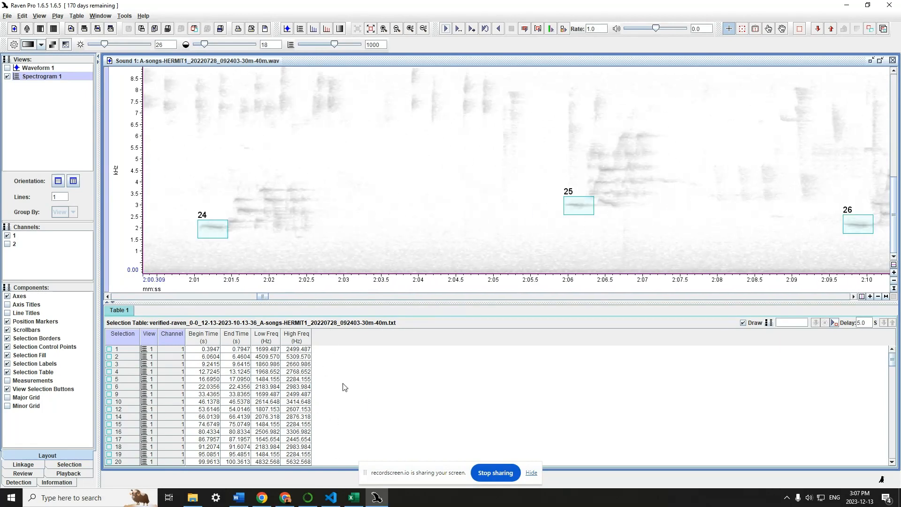
pyautogui.moveTo(270, 299); pyautogui.dragTo(217, 299)
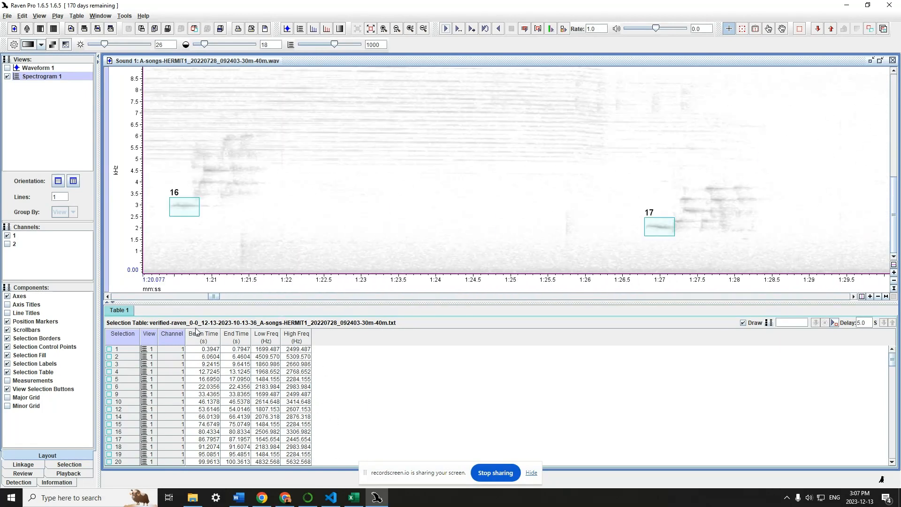
# - Open hethsorter_params from the Final HethSorter Folder in Excel and check its wavename, tablename and template_wave entries, widening the tablename column
pyautogui.click(192, 498)
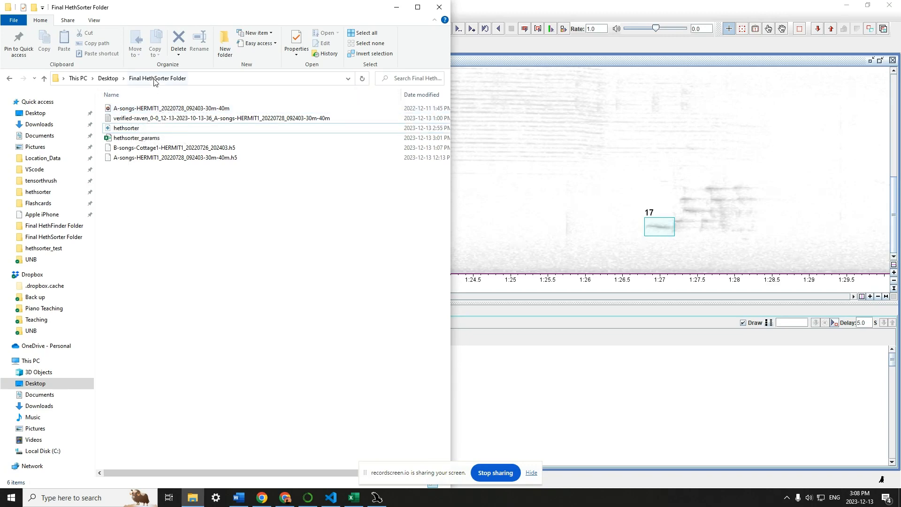
pyautogui.click(145, 128)
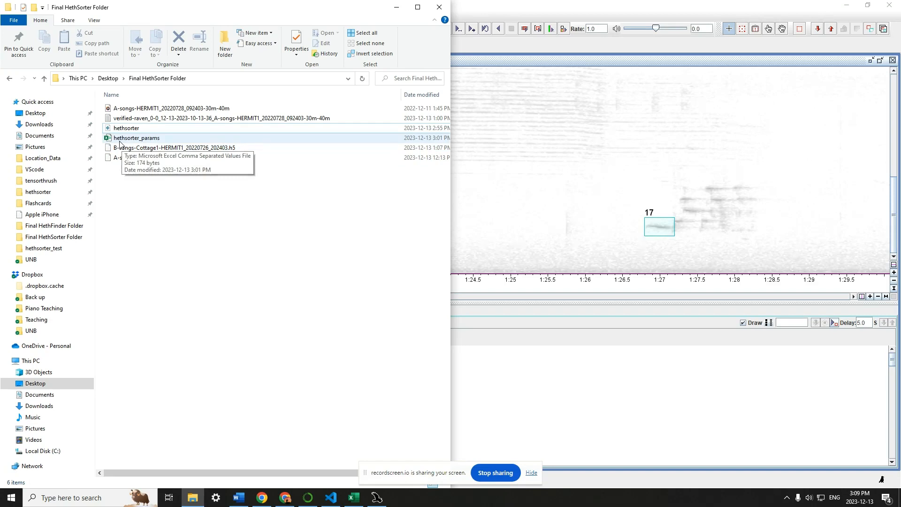
pyautogui.doubleClick(120, 141)
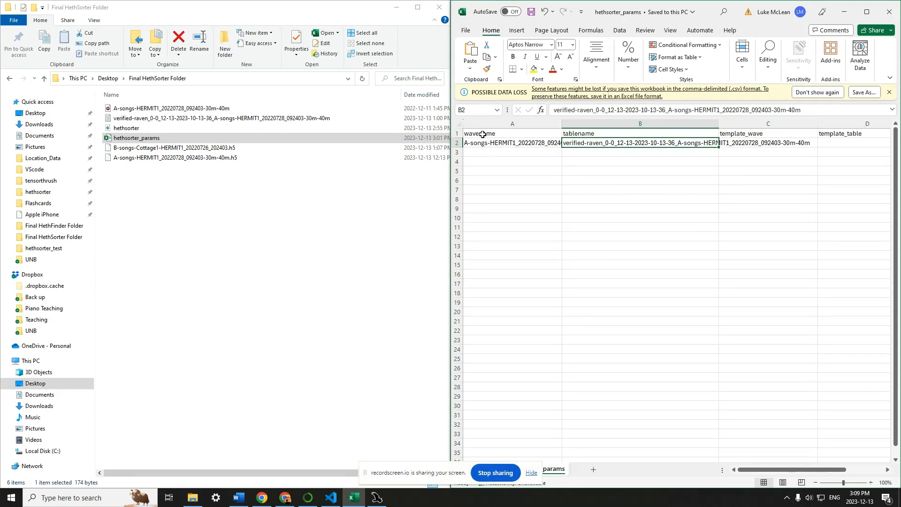
pyautogui.click(499, 143)
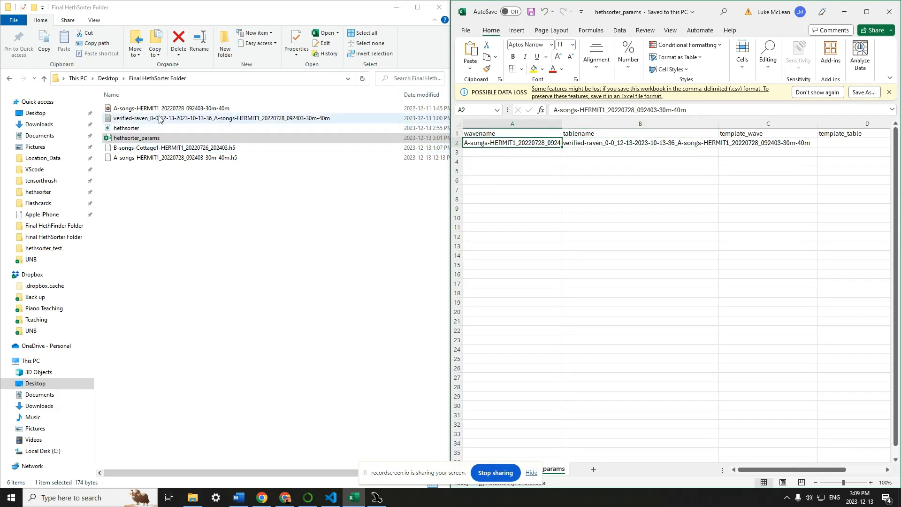
pyautogui.click(600, 143)
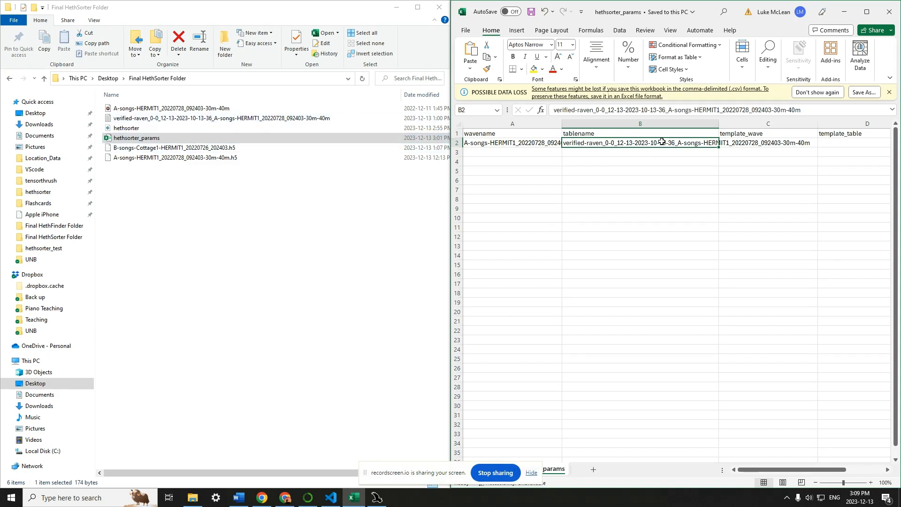
pyautogui.click(746, 144)
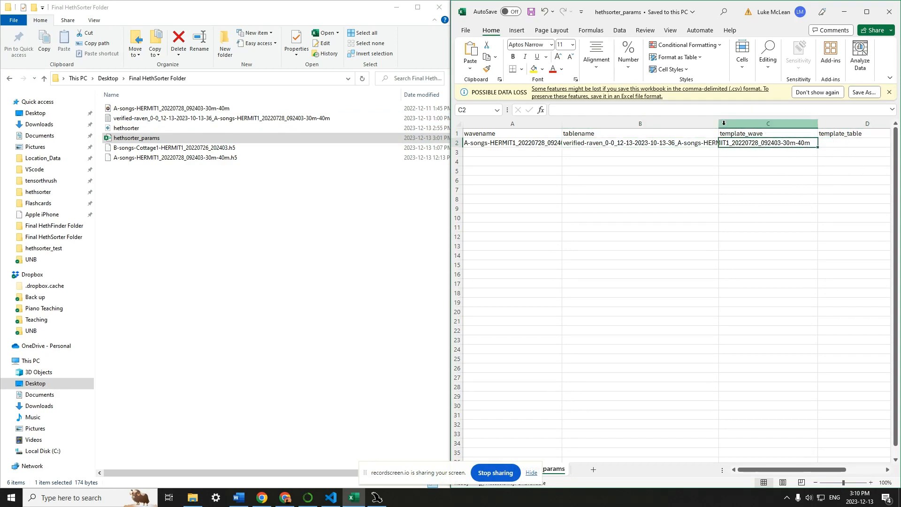
pyautogui.moveTo(718, 124); pyautogui.dragTo(742, 125)
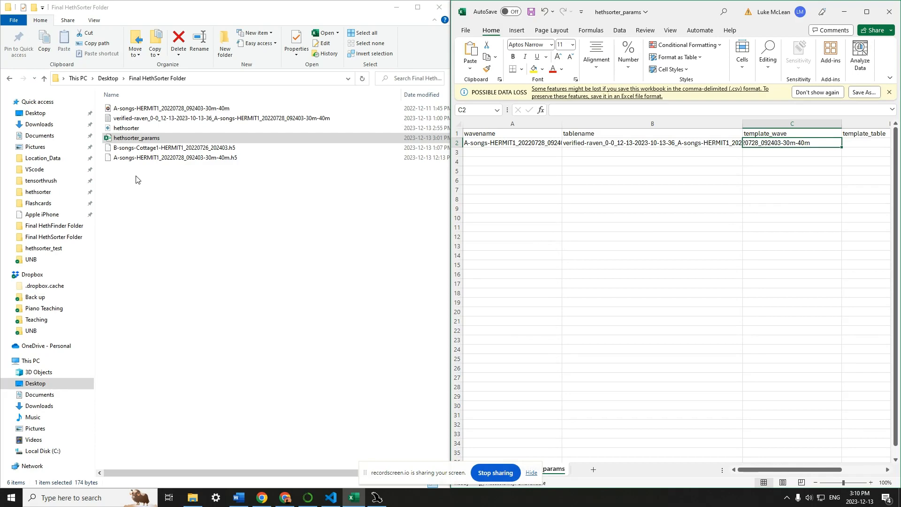
# - Switch to Visual Studio Code and look over the hethsorter.py script from its imports to the final hethsorter_main() call
pyautogui.click(331, 498)
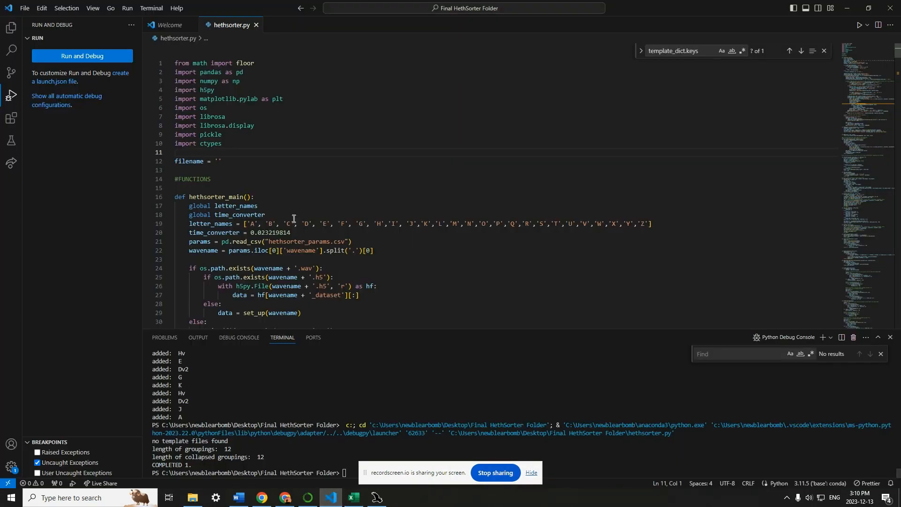
pyautogui.click(284, 129)
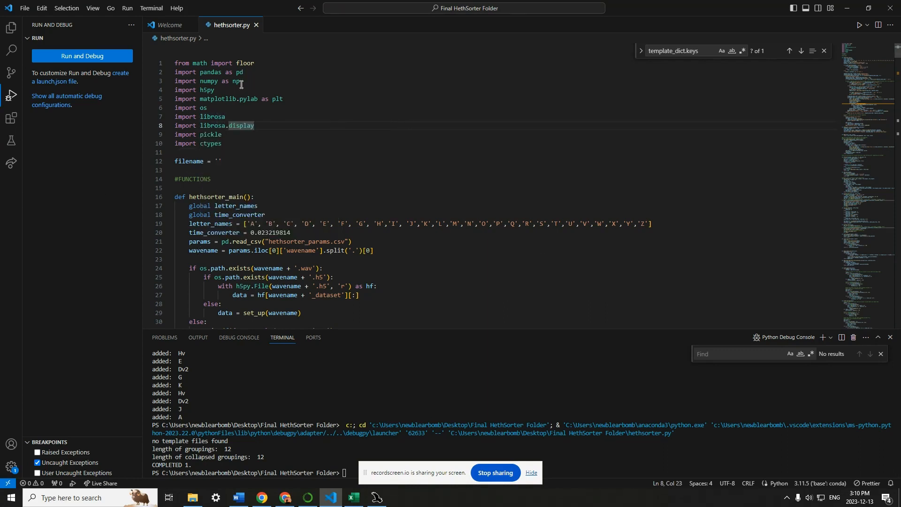
pyautogui.click(235, 232)
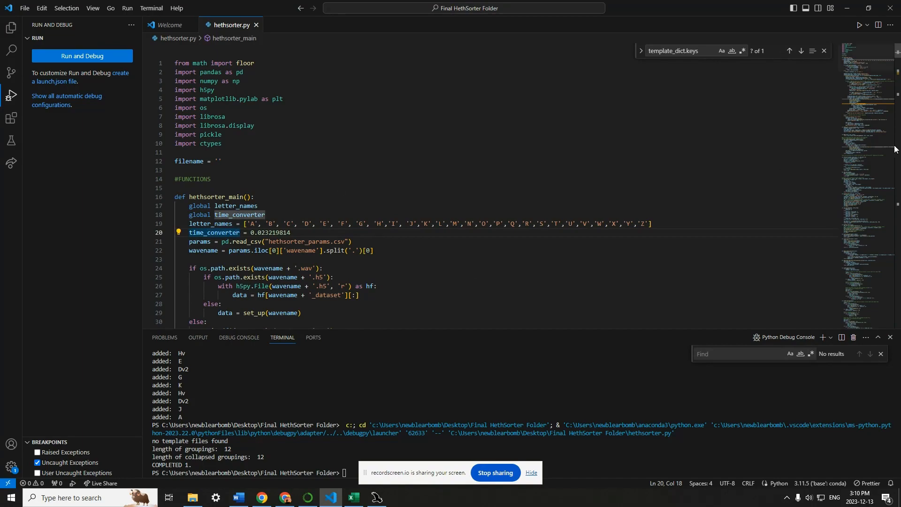
pyautogui.moveTo(871, 65); pyautogui.dragTo(879, 308)
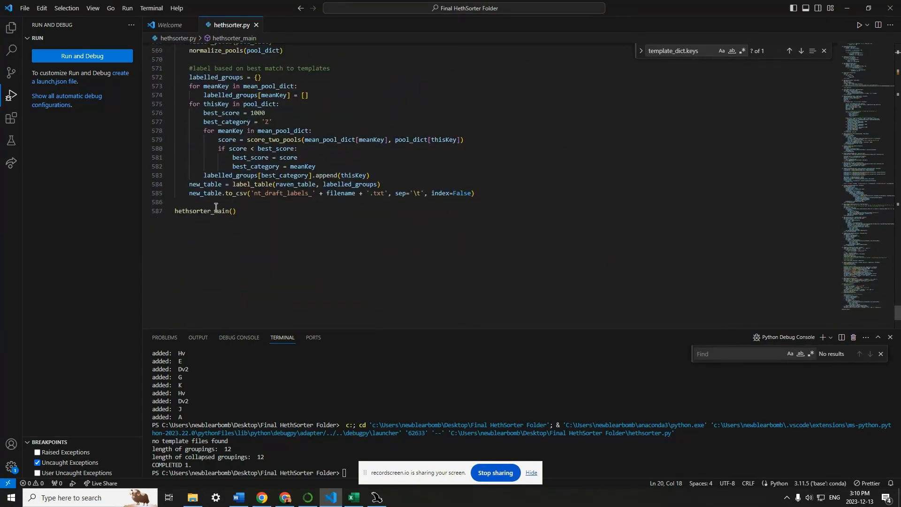
pyautogui.moveTo(868, 301); pyautogui.dragTo(380, 56)
# - Run hethsorter.py with debugging, then locate the generated hs_nt_A-songs-HERMIT1_20220728_092403-30m-40m text file in File Explorer
pyautogui.click(128, 8)
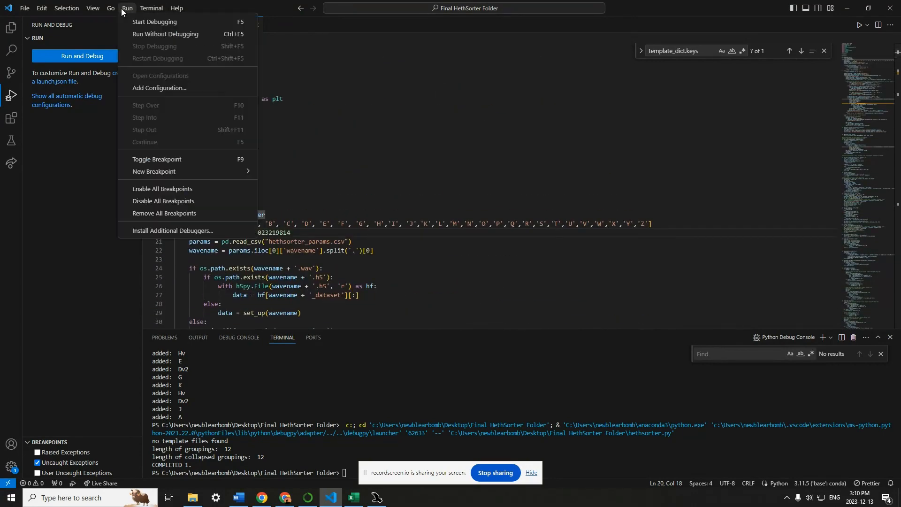
pyautogui.click(135, 22)
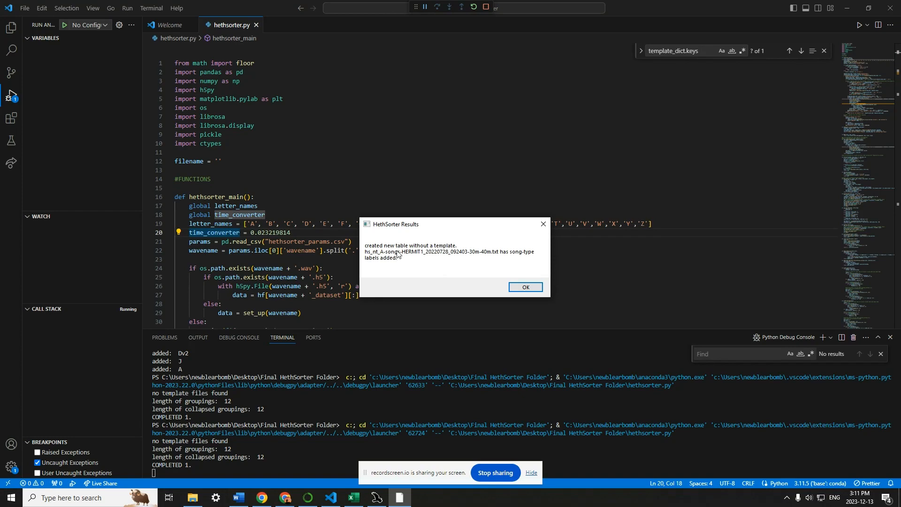
pyautogui.click(525, 288)
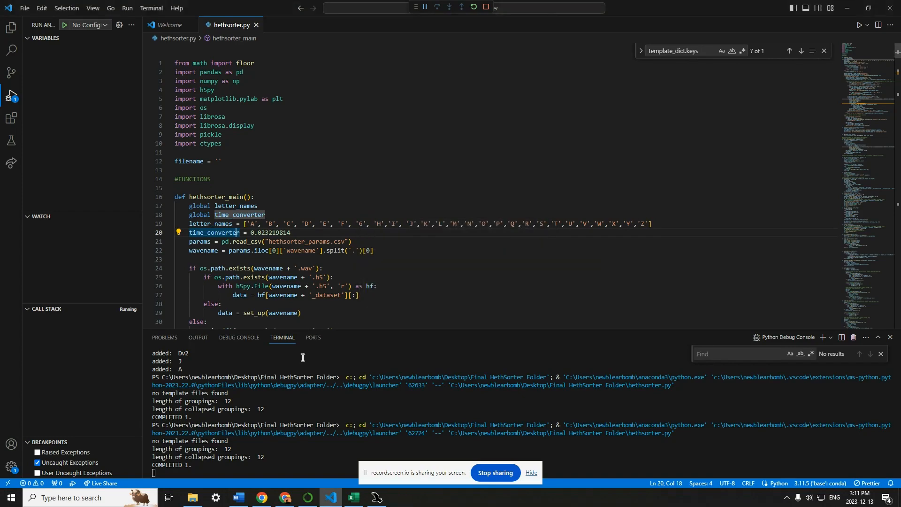
pyautogui.click(203, 498)
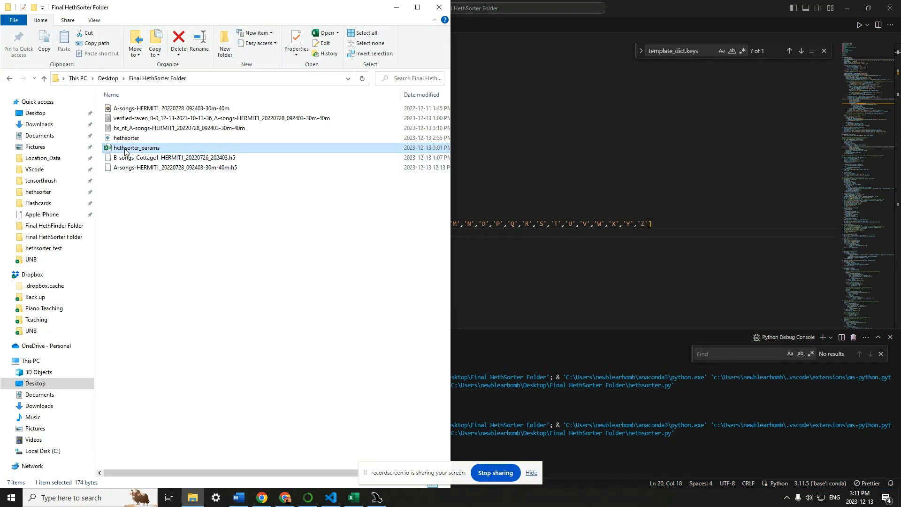
pyautogui.click(118, 130)
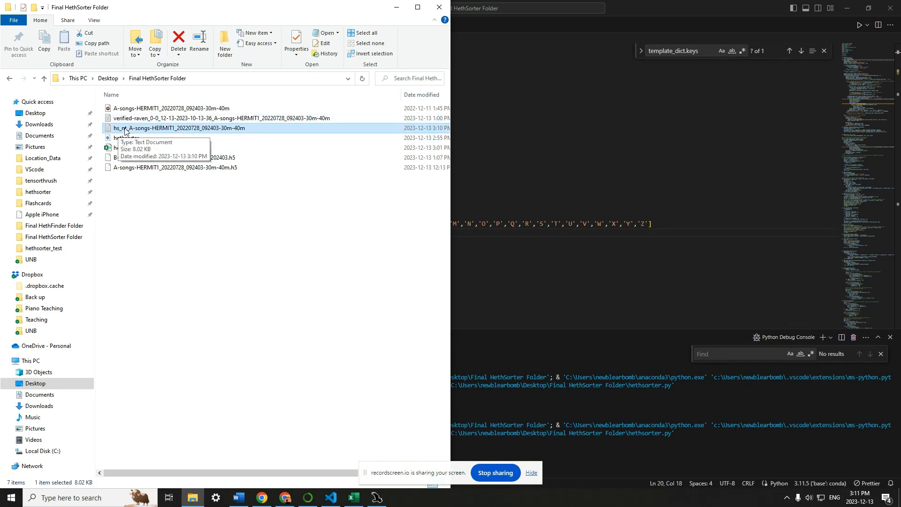
# - In Raven Pro, load the selection table hs_nt_A-songs-HERMIT1_20220728_092403-30m-40m.txt, replacing the existing selections in Table 1
pyautogui.click(376, 497)
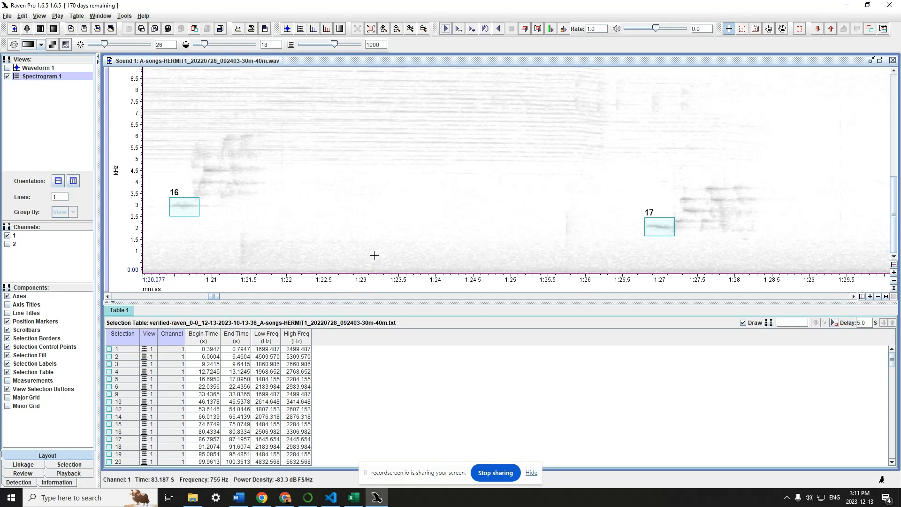
pyautogui.hotkey('ctrl', 'l')
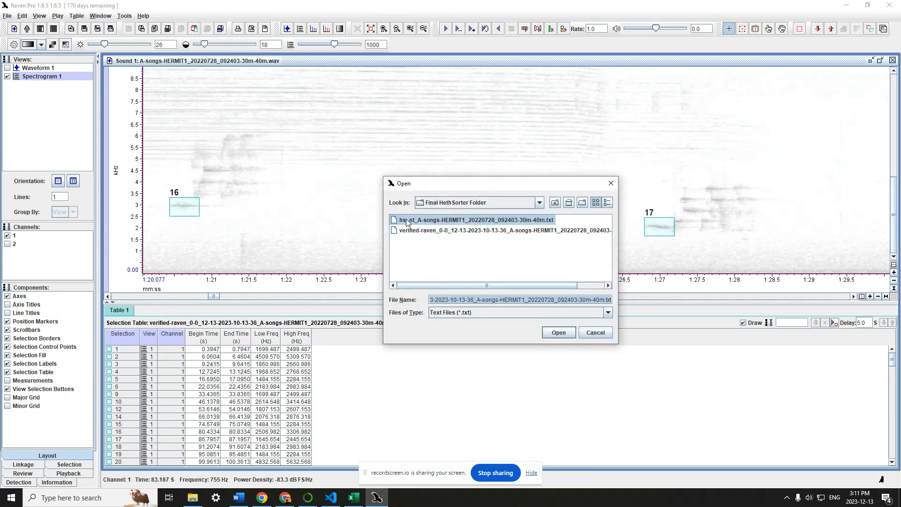
pyautogui.click(406, 220)
pyautogui.click(471, 303)
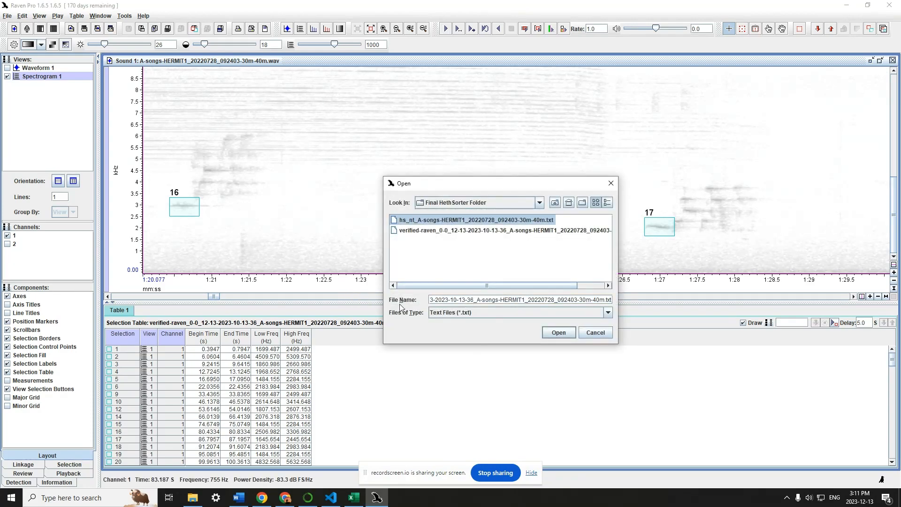
pyautogui.moveTo(446, 300); pyautogui.dragTo(381, 302)
pyautogui.click(427, 301)
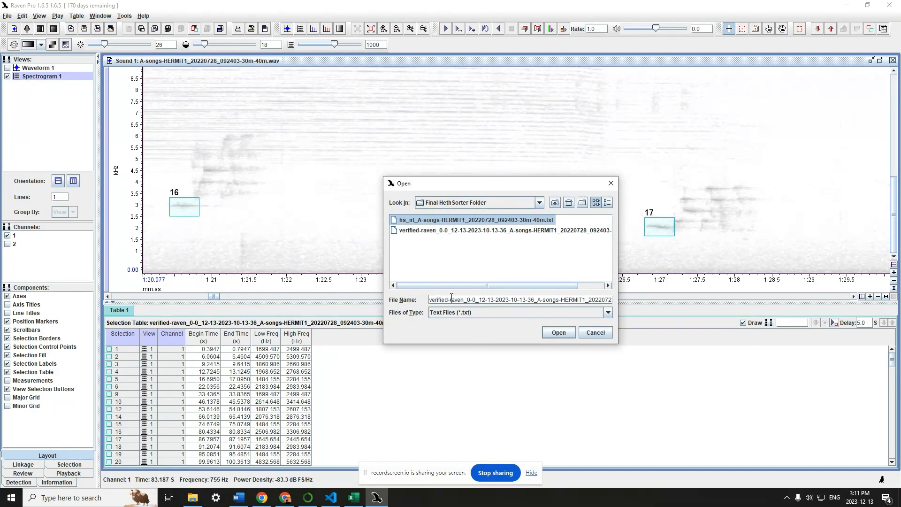
pyautogui.click(449, 218)
pyautogui.hotkey('ctrl', 'c')
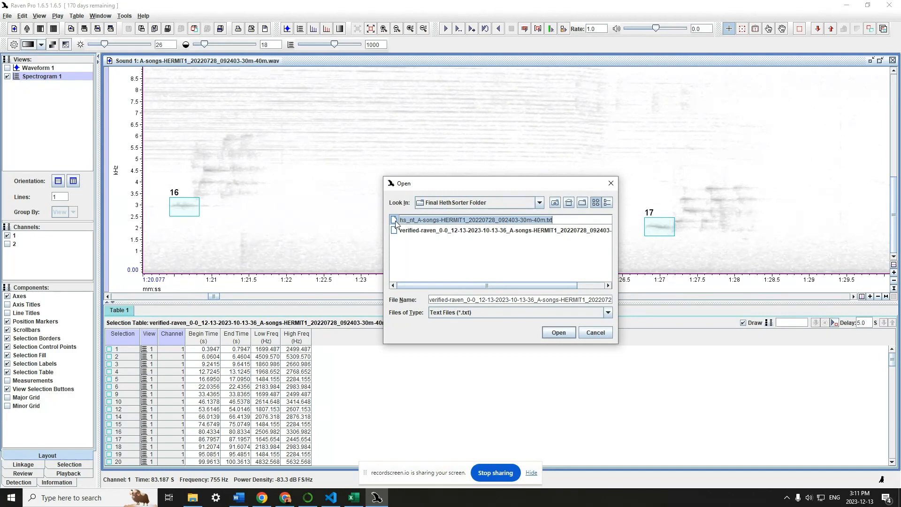
pyautogui.doubleClick(453, 301)
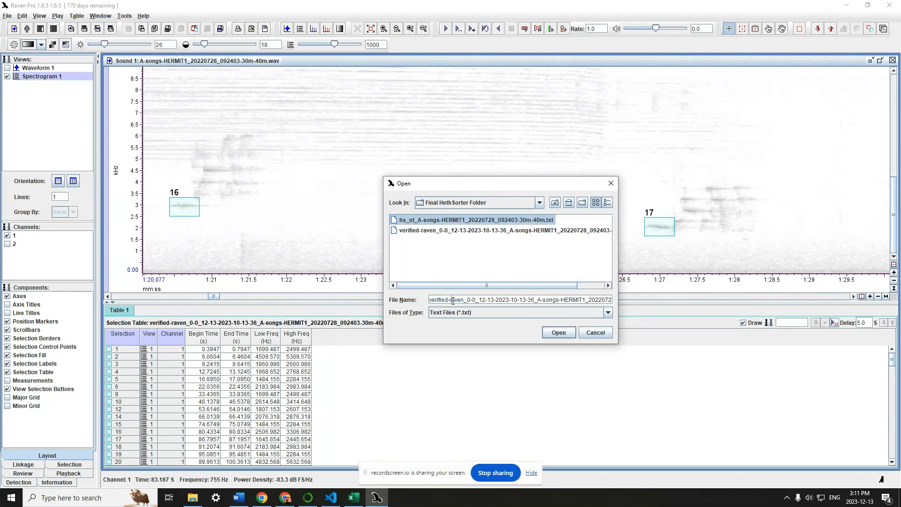
pyautogui.tripleClick(453, 301)
pyautogui.hotkey('ctrl', 'v')
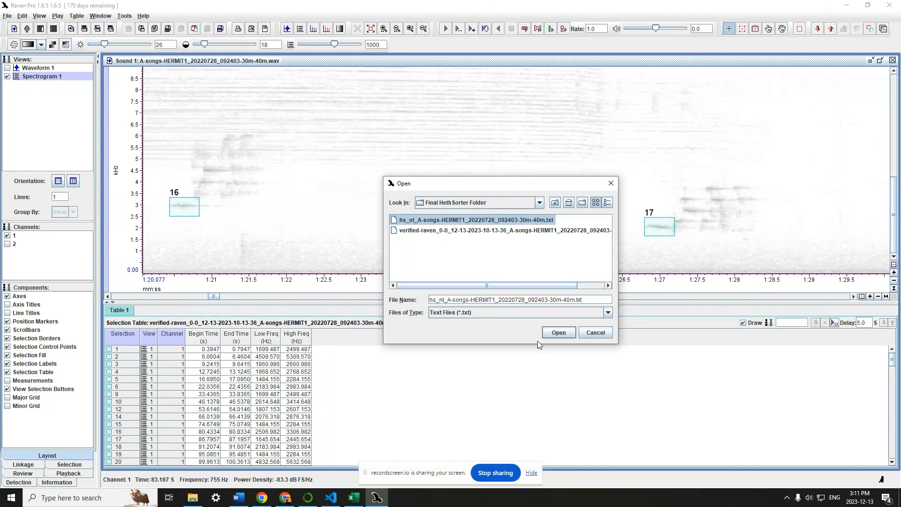
pyautogui.click(558, 333)
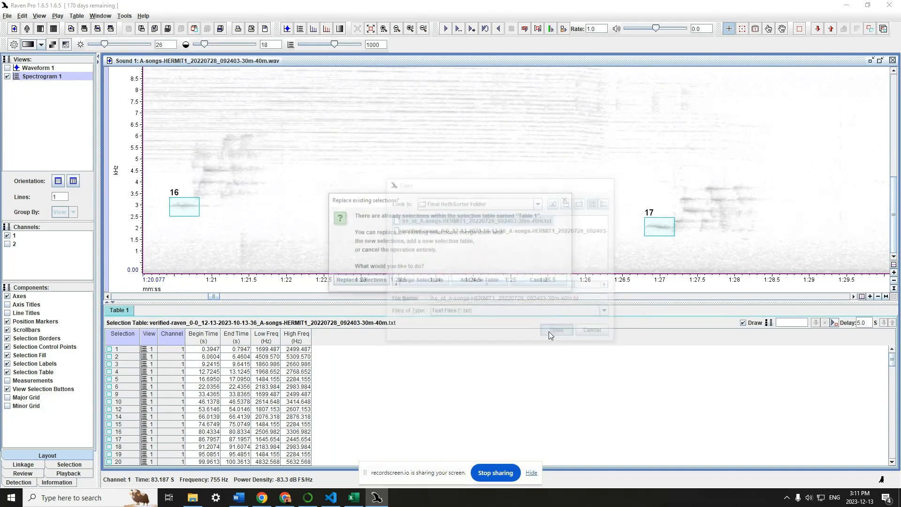
pyautogui.click(359, 281)
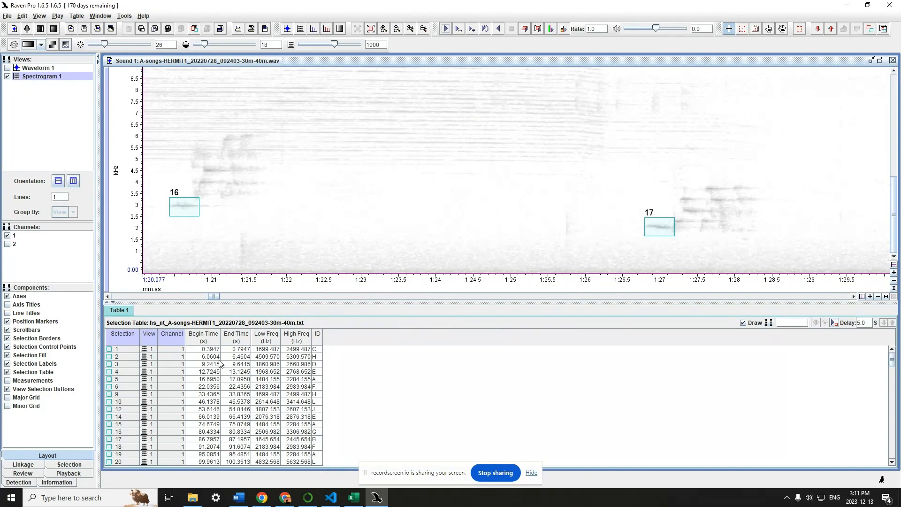
# - Sort the selection table by ID and compare the spectrograms of the first four type A songs
pyautogui.click(319, 337)
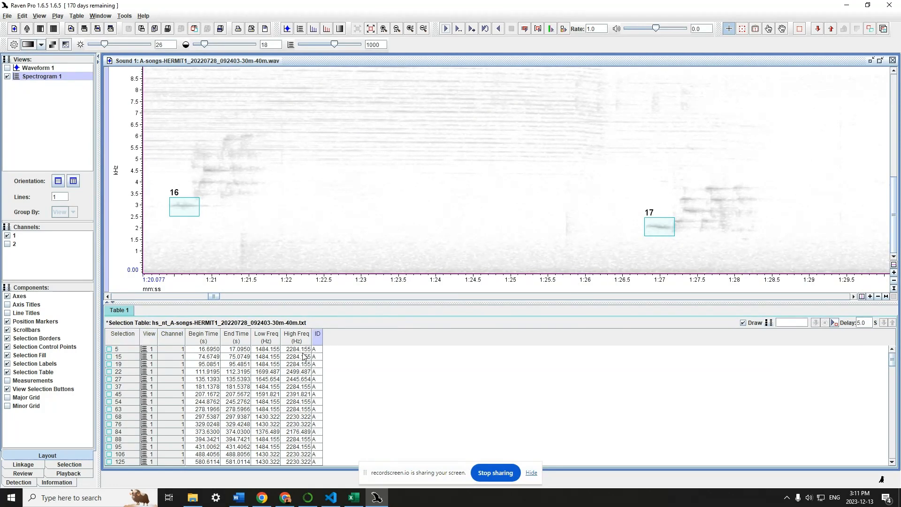
pyautogui.click(243, 350)
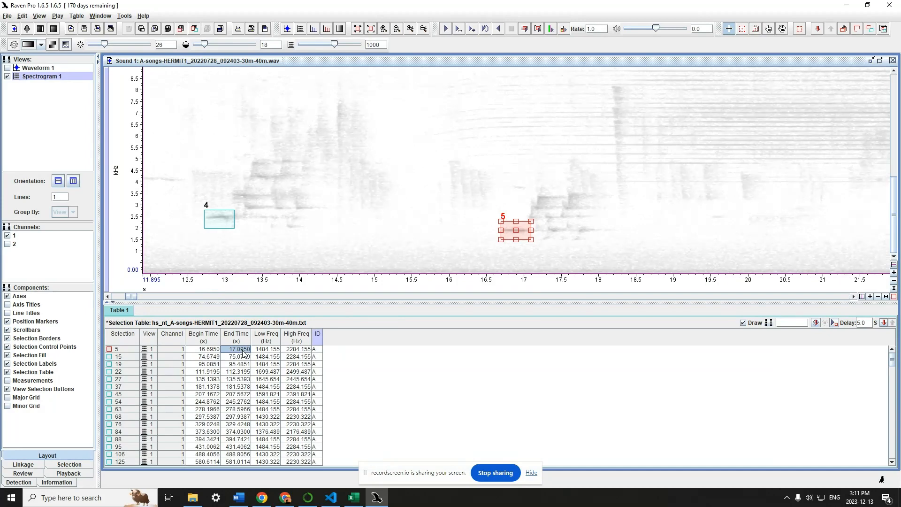
pyautogui.press('Down')
pyautogui.press('Down')
pyautogui.press('Down')
pyautogui.press('Up')
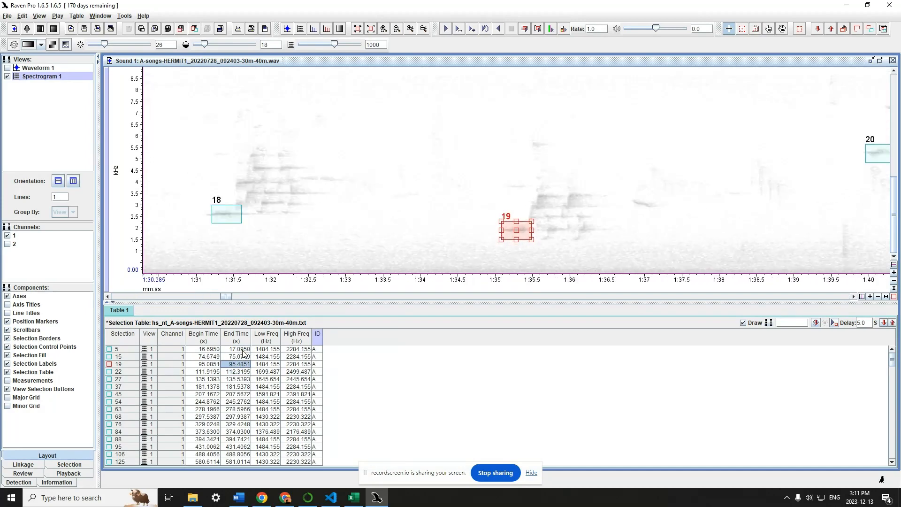
pyautogui.press('Up')
pyautogui.press('Up')
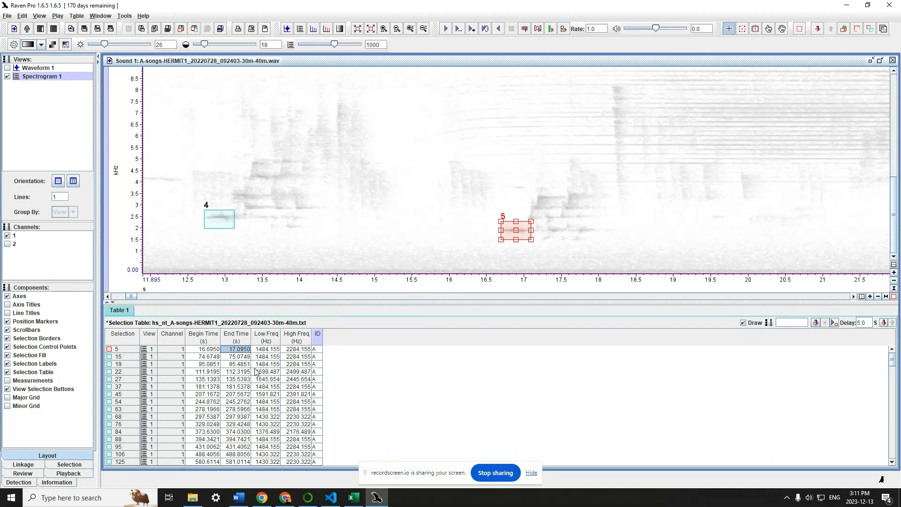
pyautogui.press('Down')
pyautogui.press('Down')
pyautogui.press('Down')
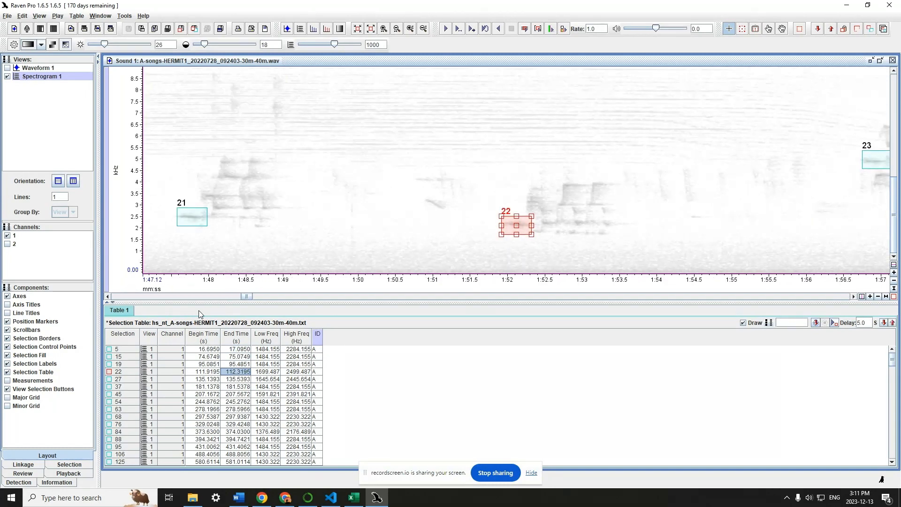
# - Step through the spectrograms of the remaining type A songs in the sorted table, from selection 22 to selection 134
pyautogui.press('Up')
pyautogui.press('Down')
pyautogui.press('Down')
pyautogui.press('Down')
pyautogui.press('Down')
pyautogui.press('Down')
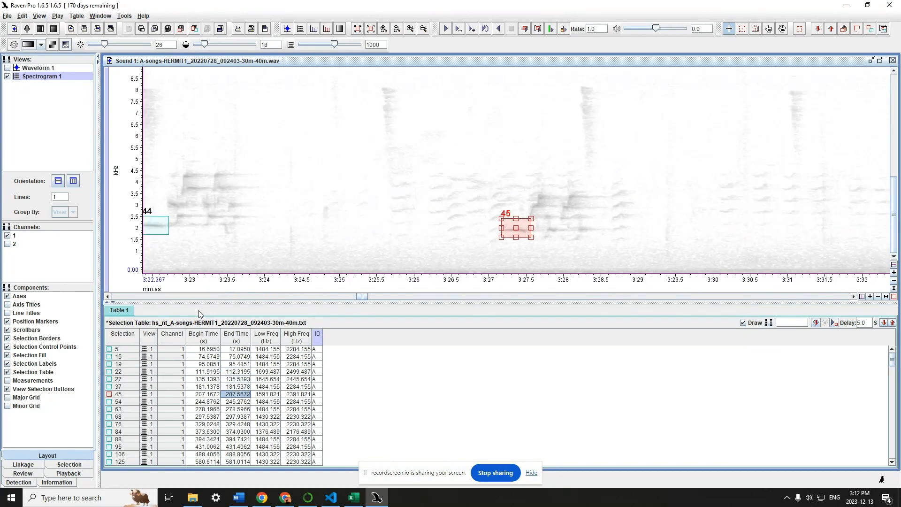
pyautogui.press('Down')
pyautogui.press('Down')
pyautogui.press('Down')
pyautogui.press('Down')
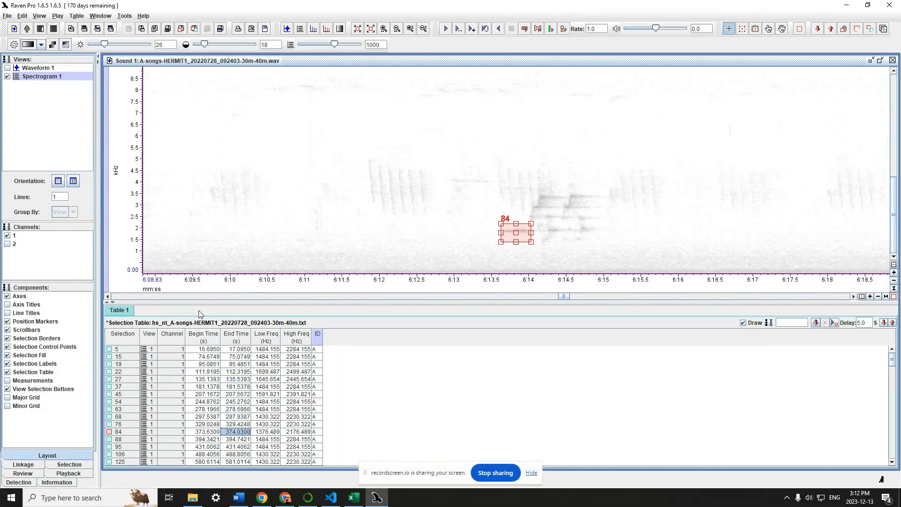
pyautogui.press('Down')
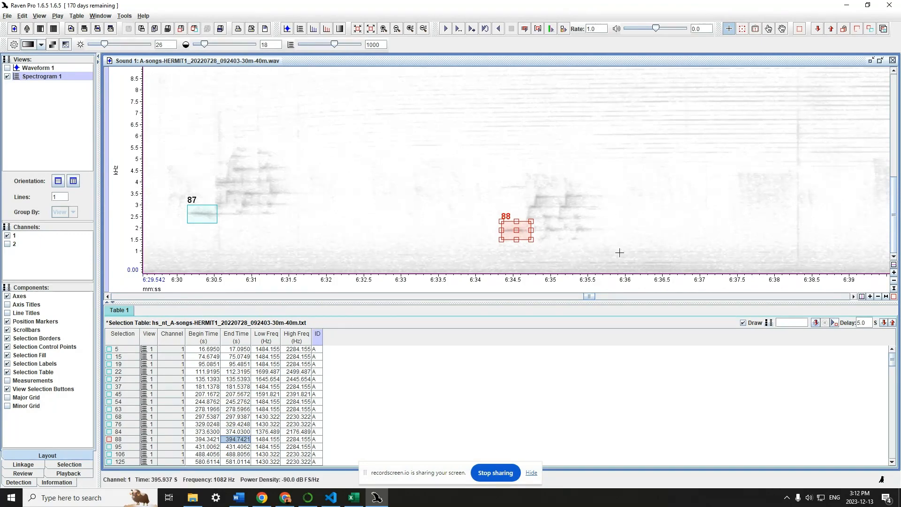
pyautogui.press('Down')
pyautogui.press('Down')
pyautogui.press('Down')
pyautogui.press('Down')
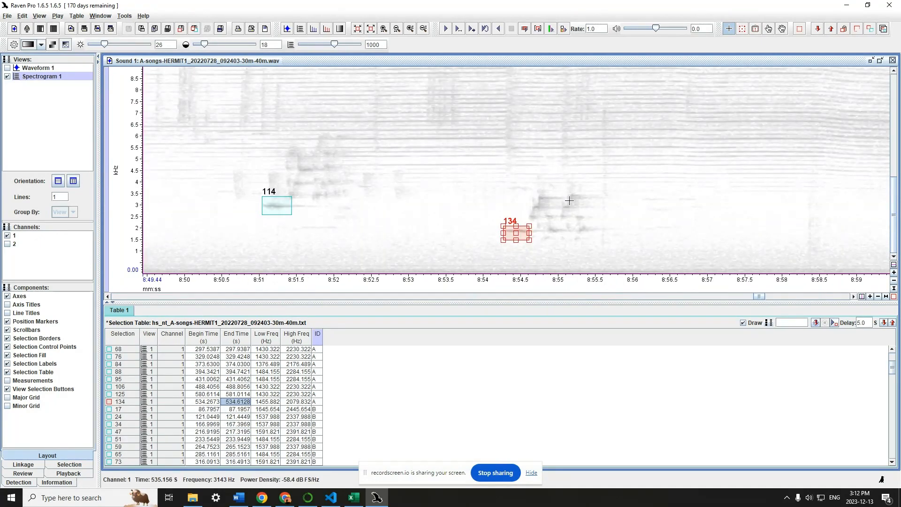
# - Step through the spectrograms of the first type B songs, from selection 17 to selection 59
pyautogui.press('Down')
pyautogui.press('Down')
pyautogui.press('Down')
pyautogui.press('Down')
pyautogui.press('Down')
pyautogui.press('Down')
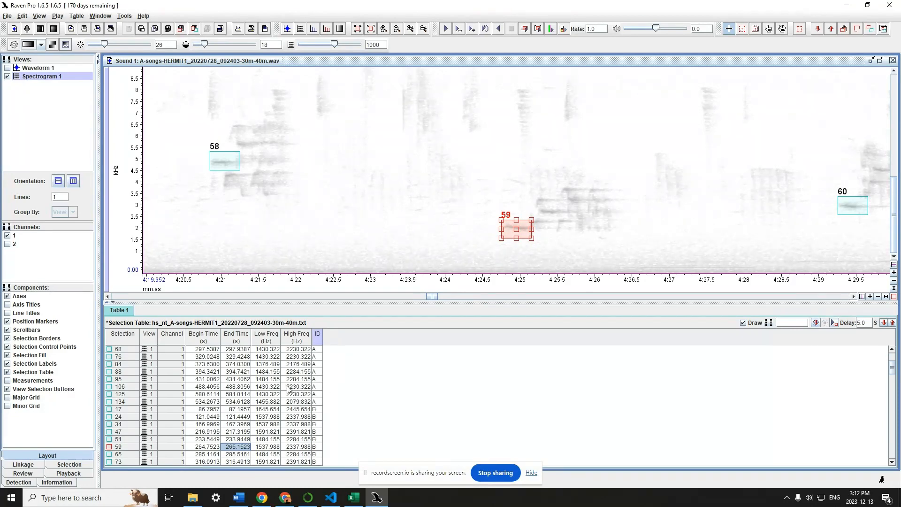
# - Revisit type A song 22, and compare it with the type D songs at selections 57, 71 and 81
pyautogui.scroll(3, 288, 390)
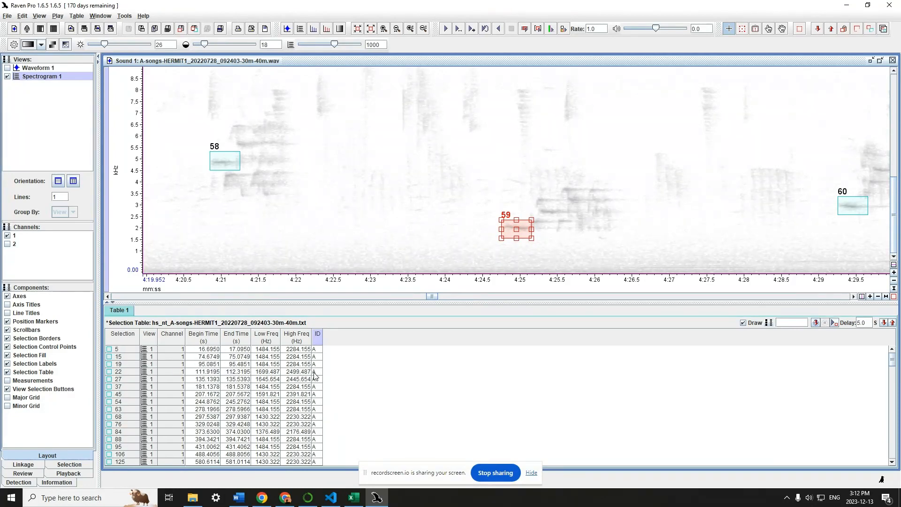
pyautogui.click(296, 371)
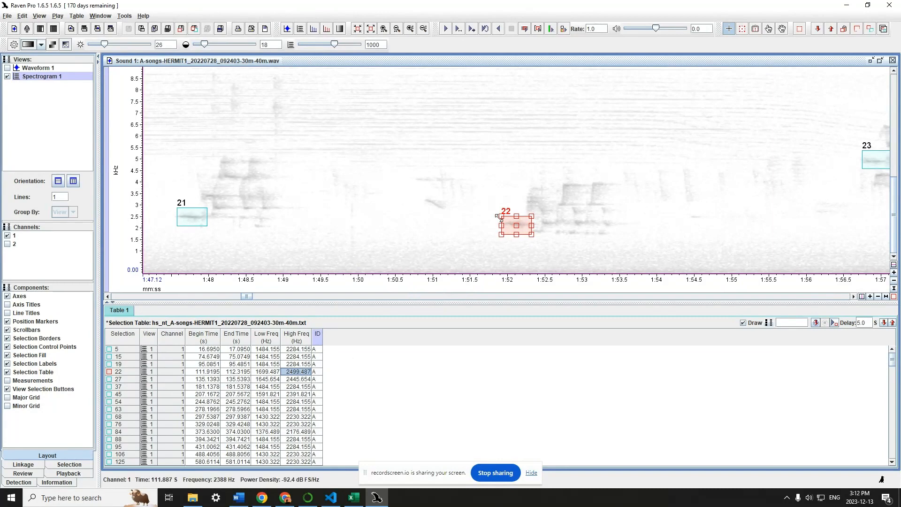
pyautogui.scroll(-2, 288, 401)
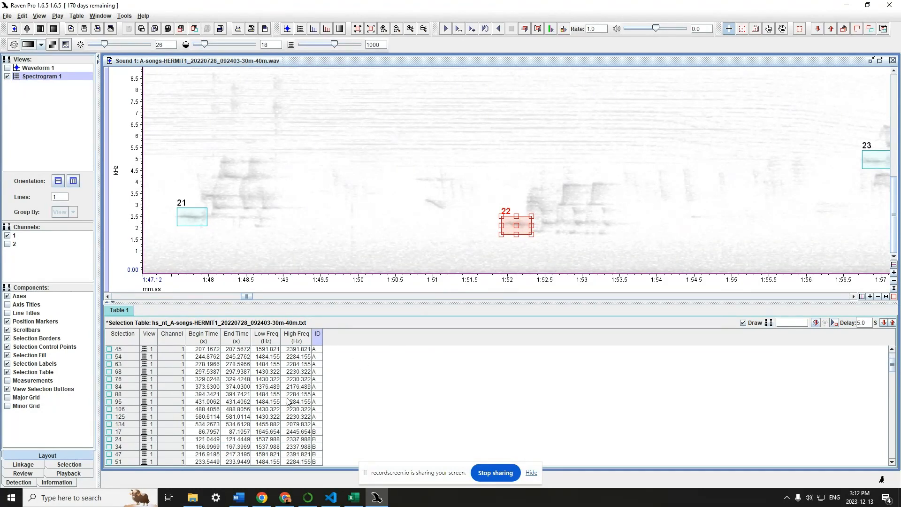
pyautogui.scroll(-10, 288, 401)
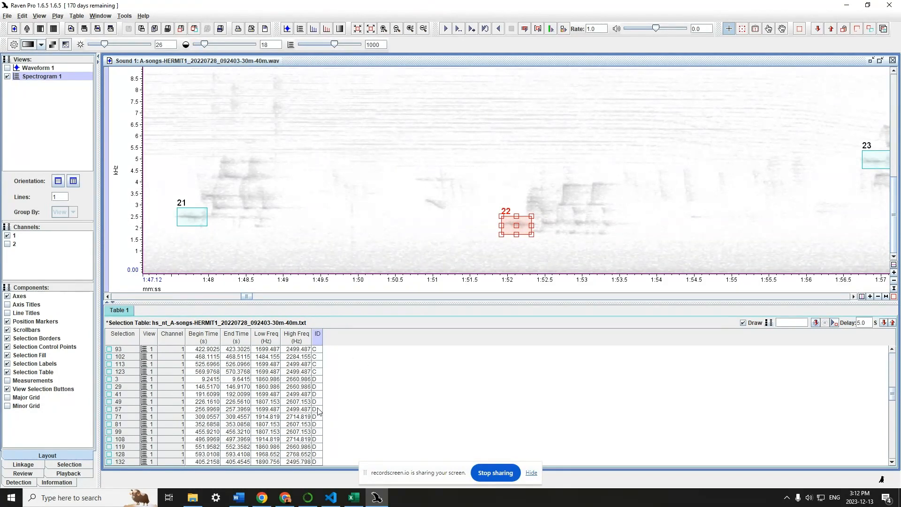
pyautogui.click(317, 408)
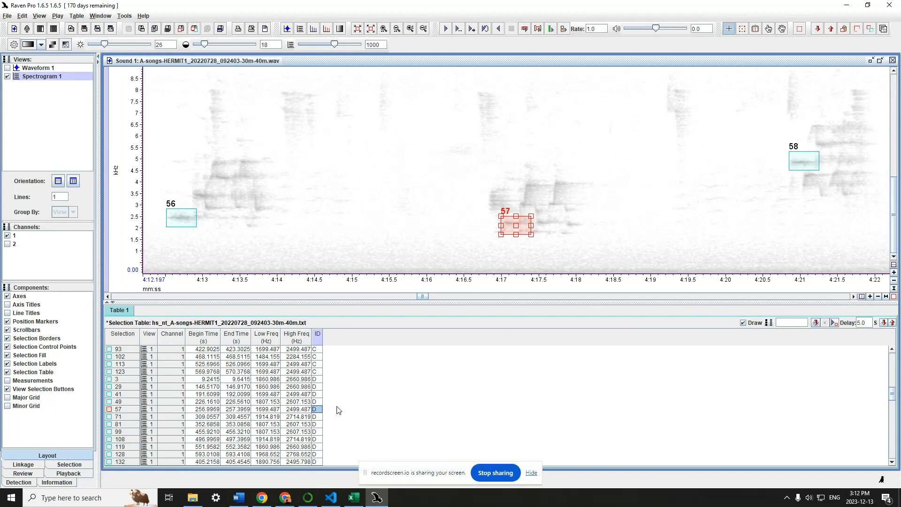
pyautogui.press('Down')
pyautogui.press('Down')
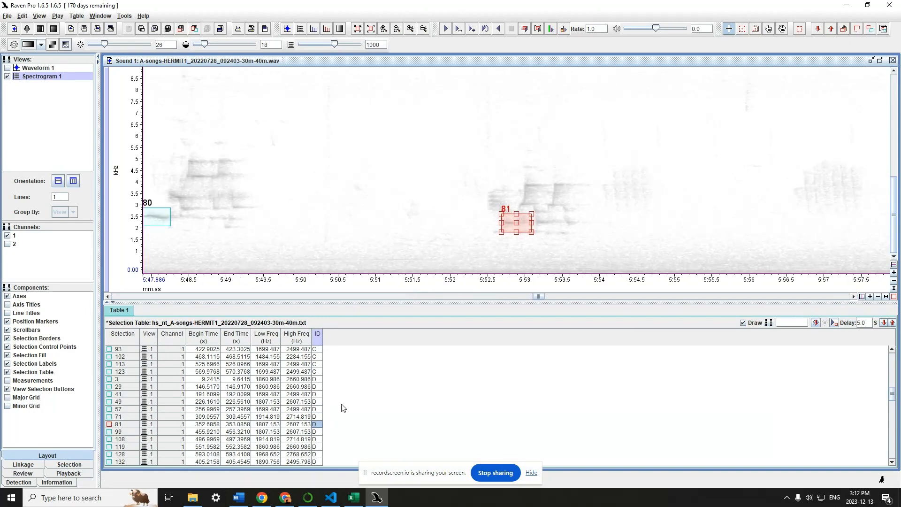
pyautogui.press('Up')
pyautogui.press('Up')
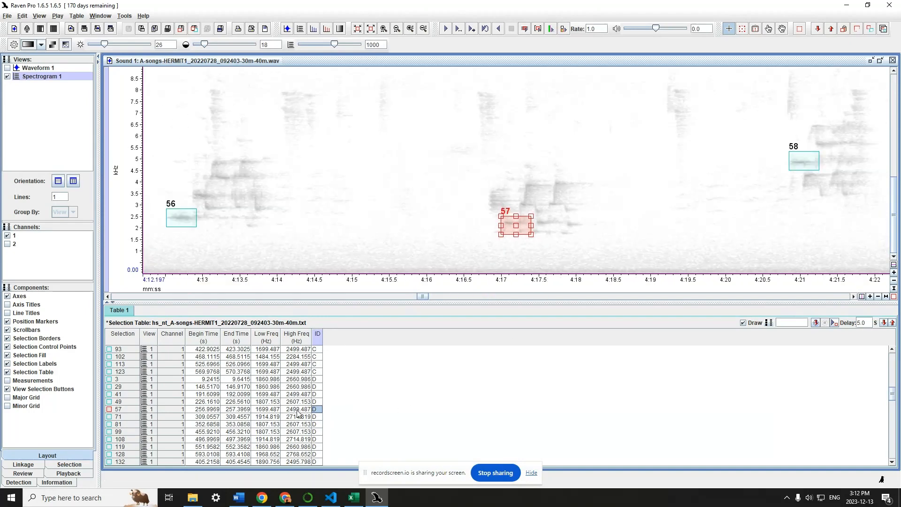
# - Step through the spectrograms of the type E songs from selection 69 onward
pyautogui.scroll(-5, 295, 411)
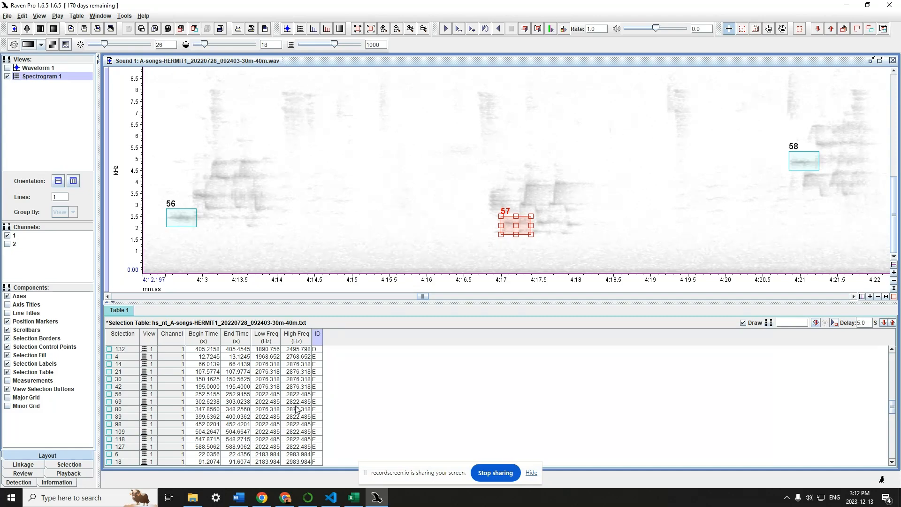
pyautogui.click(294, 402)
pyautogui.press('Down')
pyautogui.press('Down')
pyautogui.press('Down')
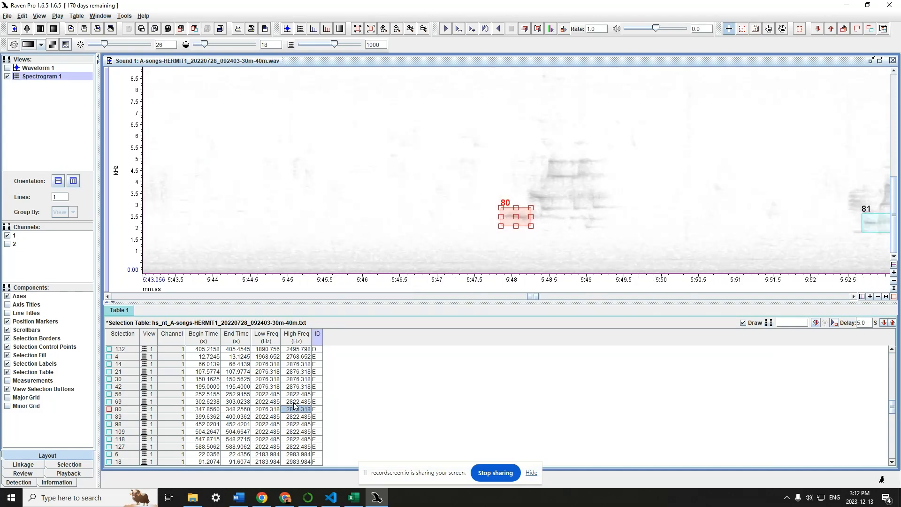
pyautogui.press('Down')
pyautogui.press('Down')
pyautogui.press('Down')
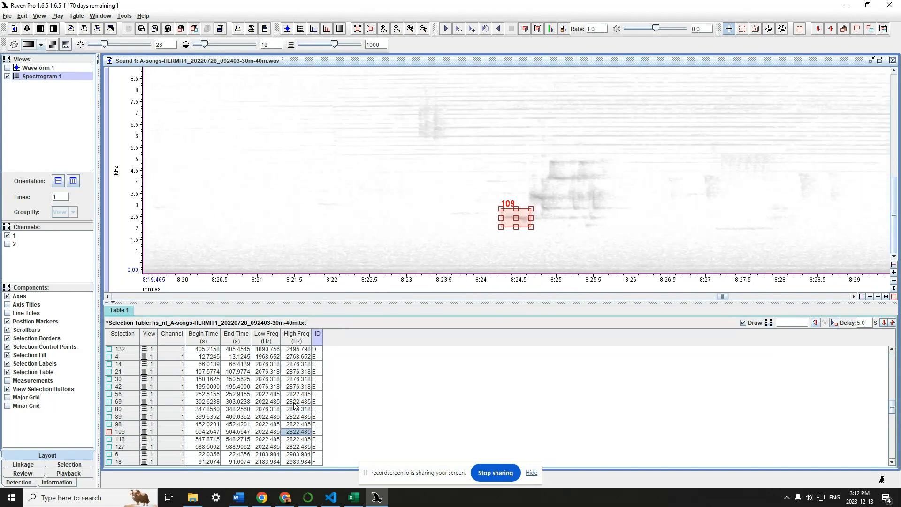
# - Review the type L songs at the end of the table, working backward from selection 117 to selection 10
pyautogui.scroll(-10, 295, 406)
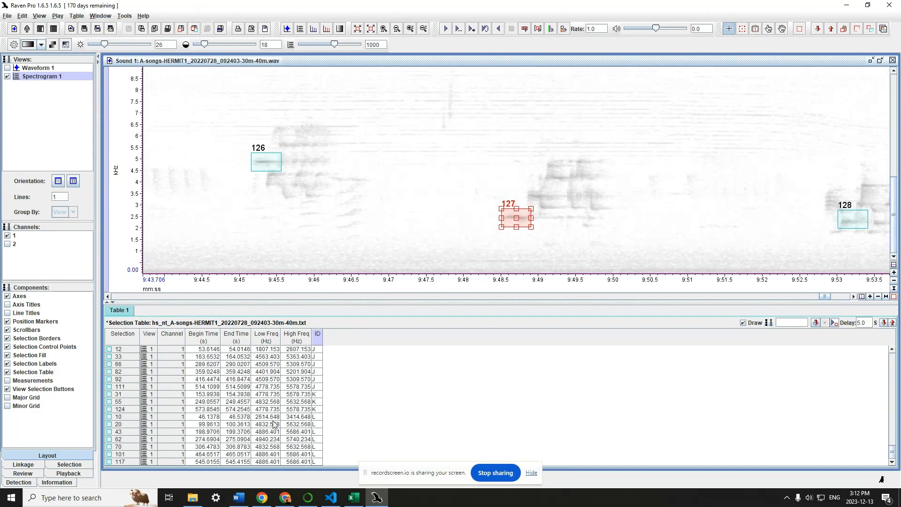
pyautogui.click(301, 462)
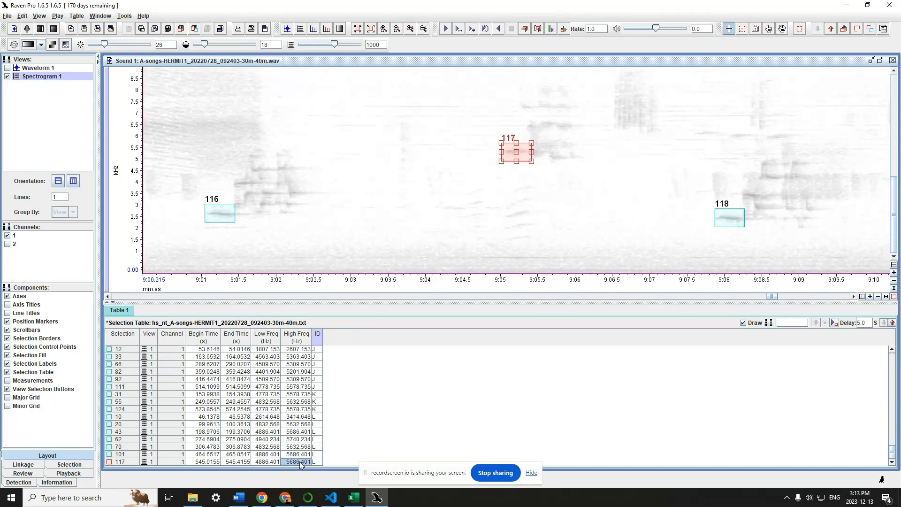
pyautogui.press('Up')
pyautogui.press('Up')
pyautogui.press('Up')
pyautogui.press('Up')
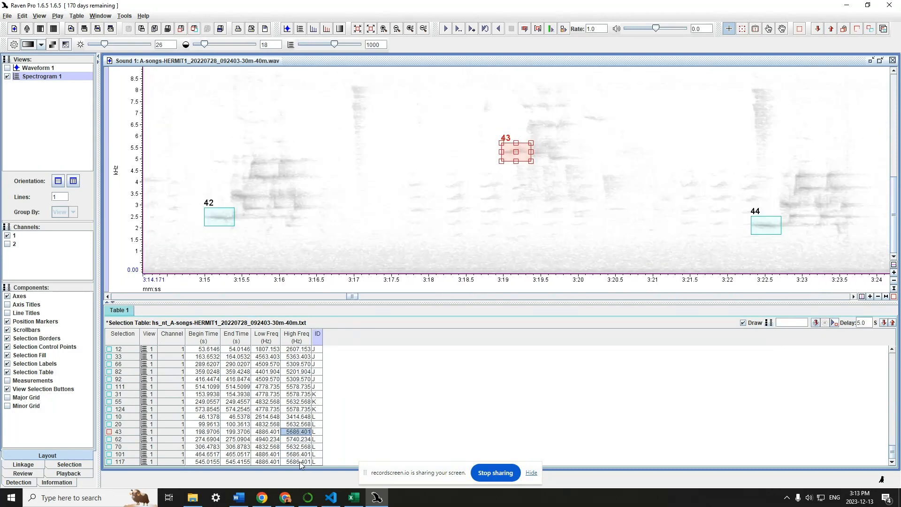
pyautogui.press('Up')
pyautogui.press('Up')
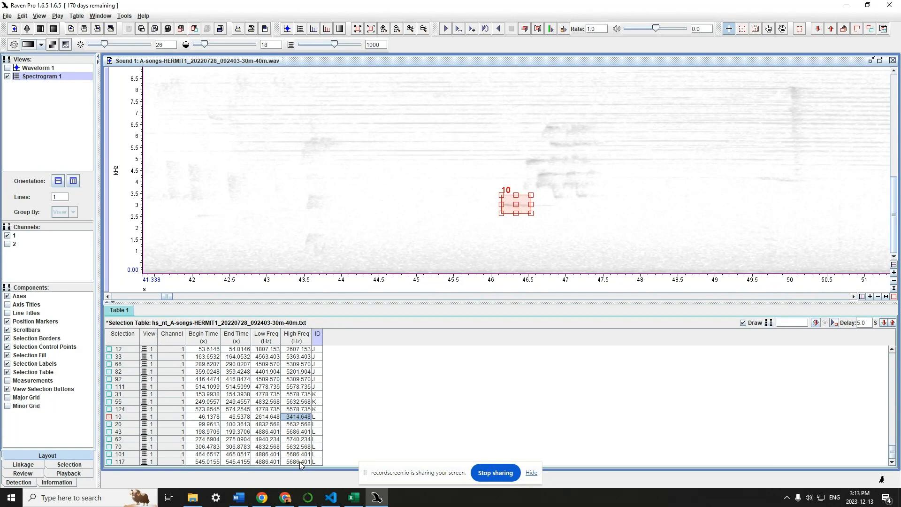
# - Compare the spectrogram of type L song 10 with type L song 20 and type K song 124
pyautogui.press('Down')
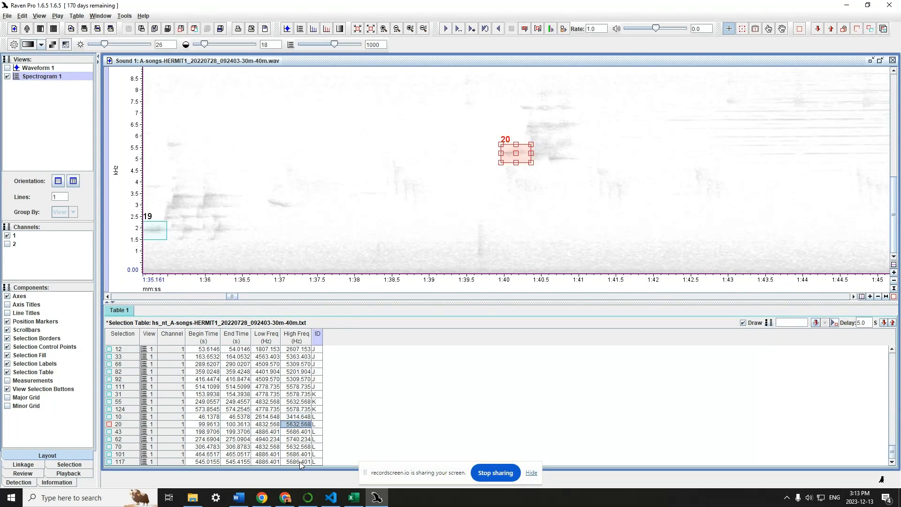
pyautogui.press('Up')
pyautogui.press('Down')
pyautogui.press('Up')
pyautogui.press('Down')
pyautogui.press('Up')
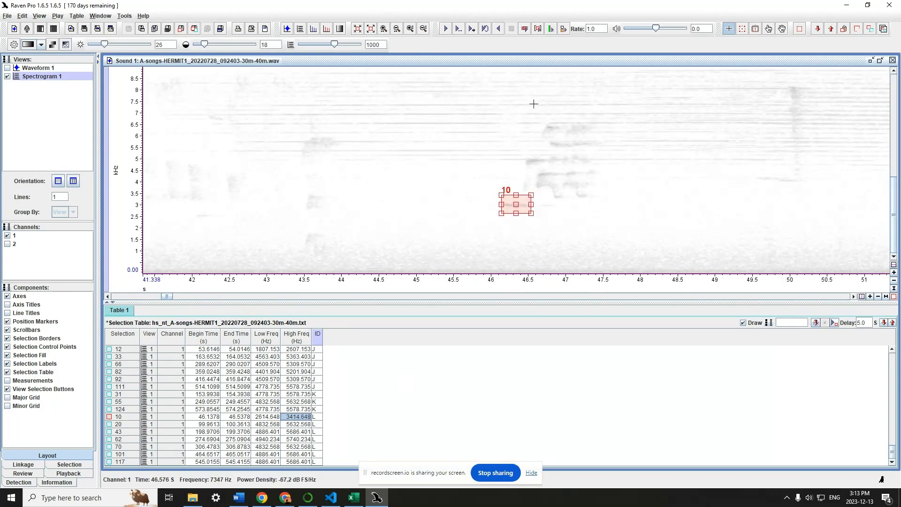
pyautogui.press('Up')
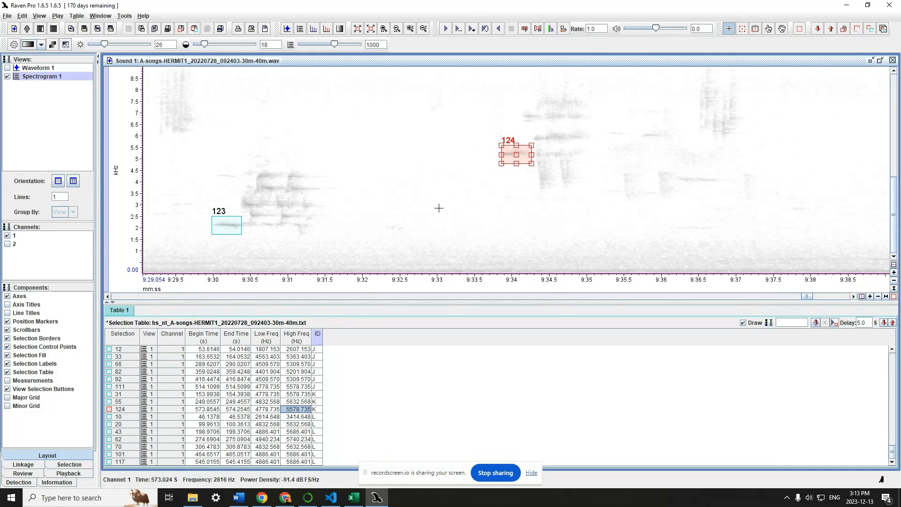
pyautogui.press('Down')
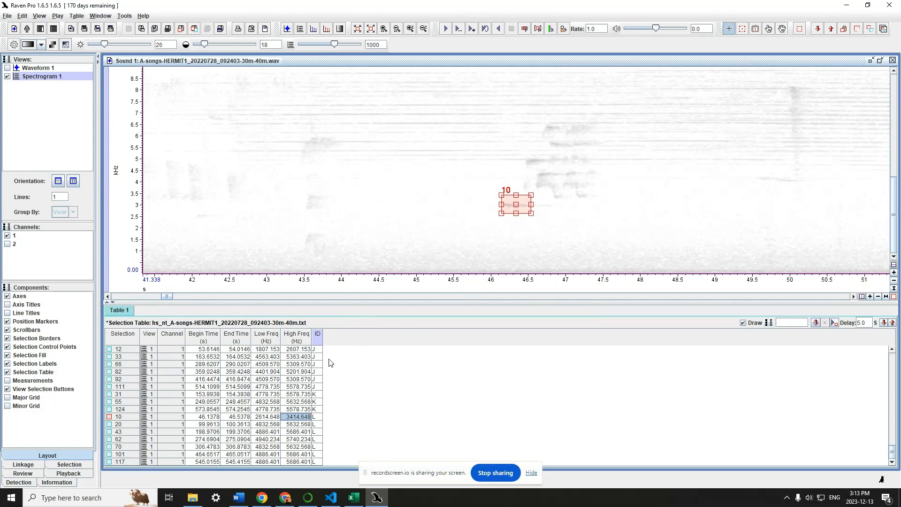
# - Step through the type L songs after selection 10, and return upward to type K song 55
pyautogui.press('Down')
pyautogui.press('Down')
pyautogui.press('Down')
pyautogui.press('Down')
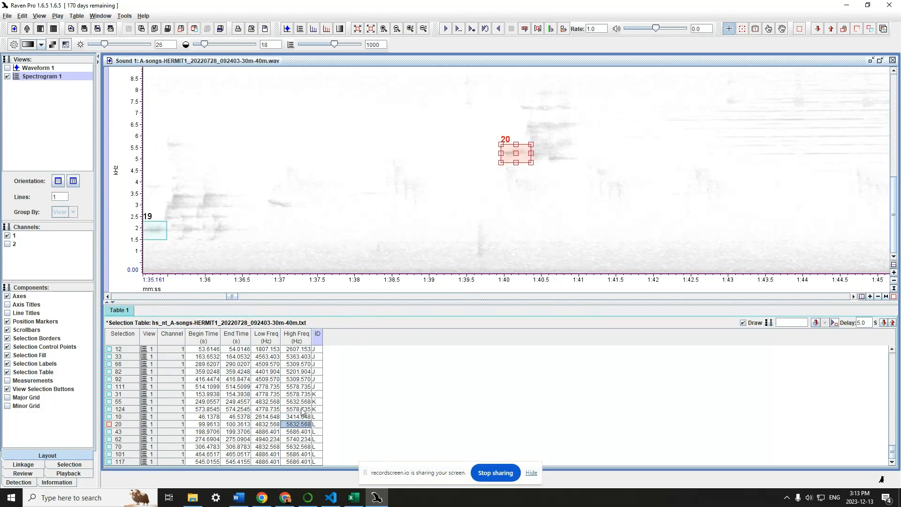
pyautogui.press('Up')
pyautogui.press('Up')
pyautogui.press('Up')
pyautogui.press('Up')
pyautogui.press('Up')
pyautogui.press('Up')
# - Step through the spectrograms of the type G songs from selection 35 to selection 129
pyautogui.scroll(1, 311, 381)
pyautogui.scroll(10, 310, 381)
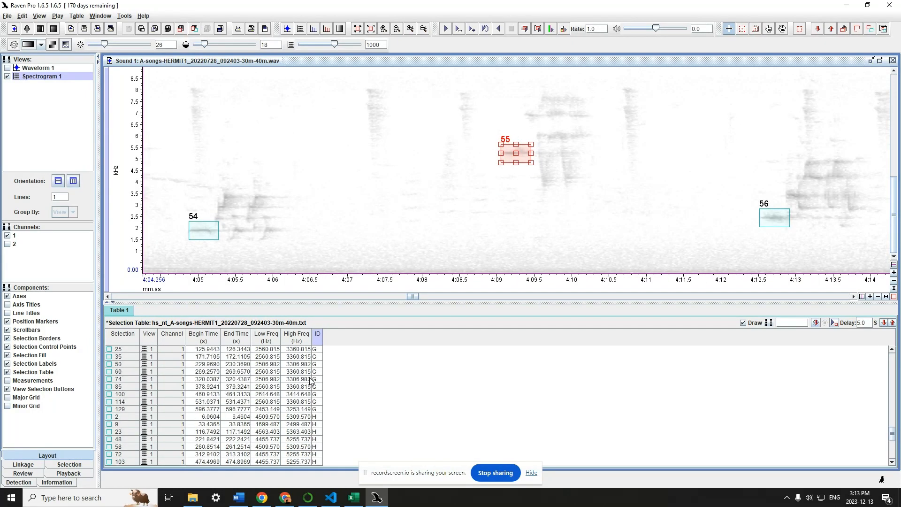
pyautogui.scroll(-5, 310, 393)
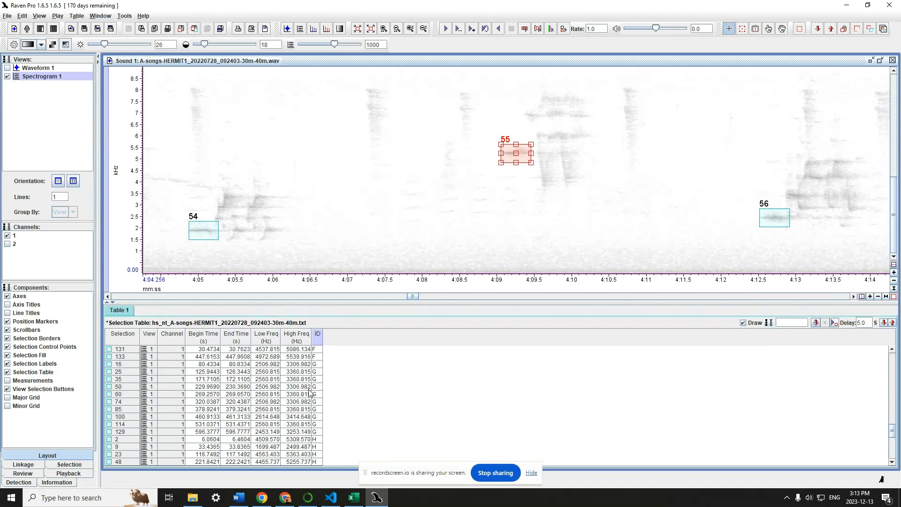
pyautogui.scroll(5, 311, 393)
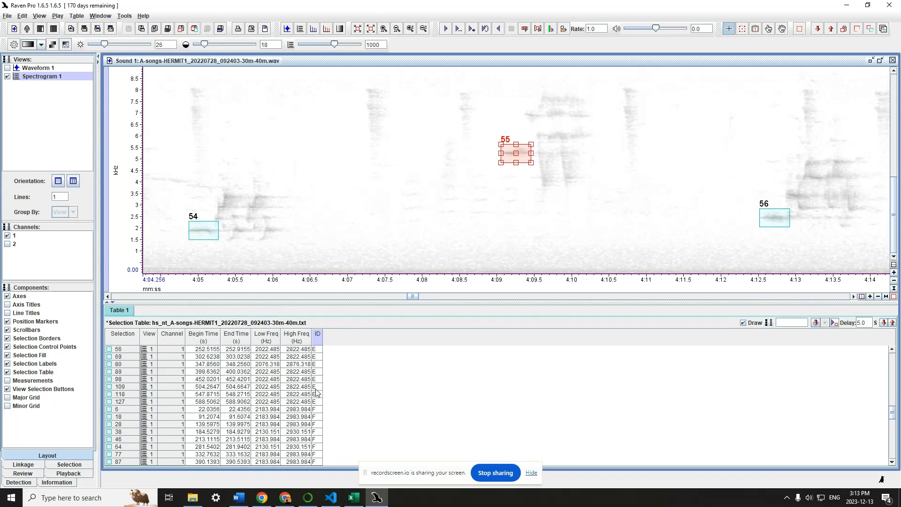
pyautogui.scroll(-5, 317, 393)
pyautogui.click(311, 380)
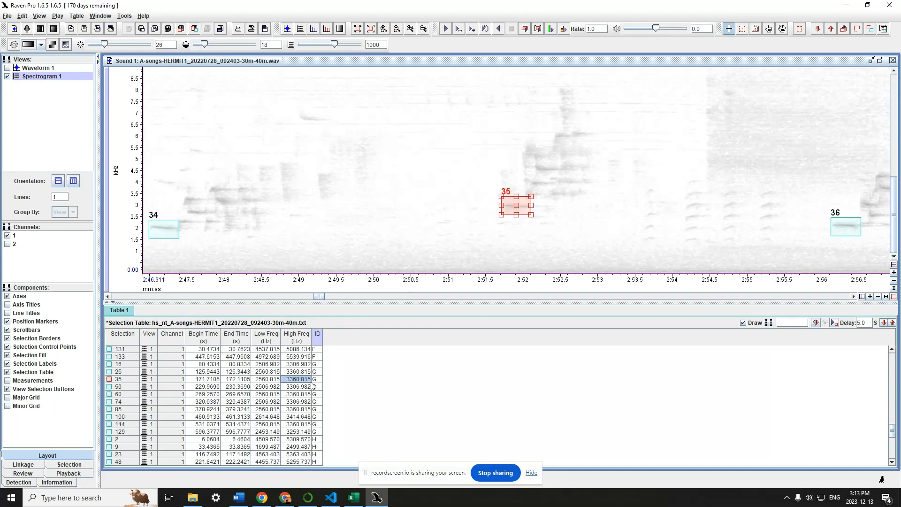
pyautogui.press('Down')
pyautogui.press('Down')
pyautogui.press('Down')
pyautogui.press('Down')
pyautogui.press('Down')
pyautogui.press('Down')
pyautogui.press('Down')
# - Compare the spectrograms of the first type H songs, including selection 9, and return to selection 2
pyautogui.press('Down')
pyautogui.press('Down')
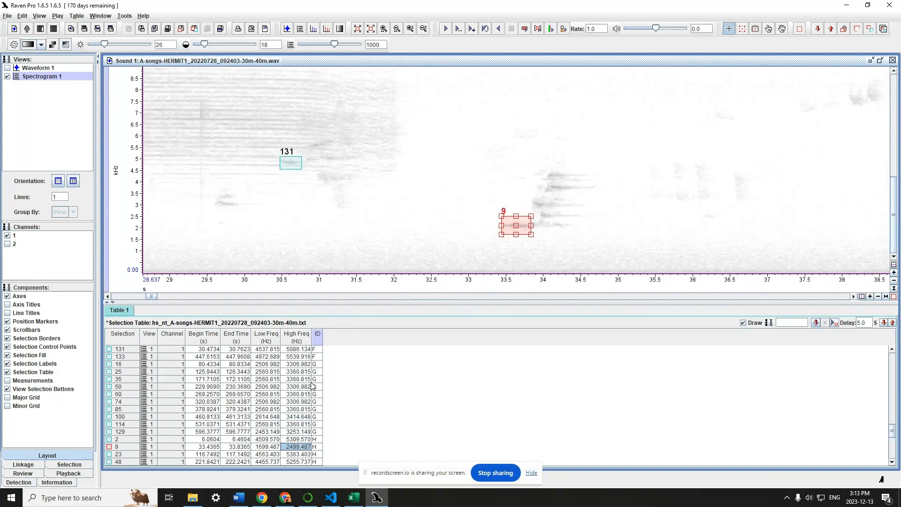
pyautogui.press('Down')
pyautogui.press('Down')
pyautogui.press('Down')
pyautogui.press('Up')
pyautogui.press('Up')
pyautogui.press('Up')
pyautogui.press('Up')
pyautogui.press('Up')
pyautogui.press('Up')
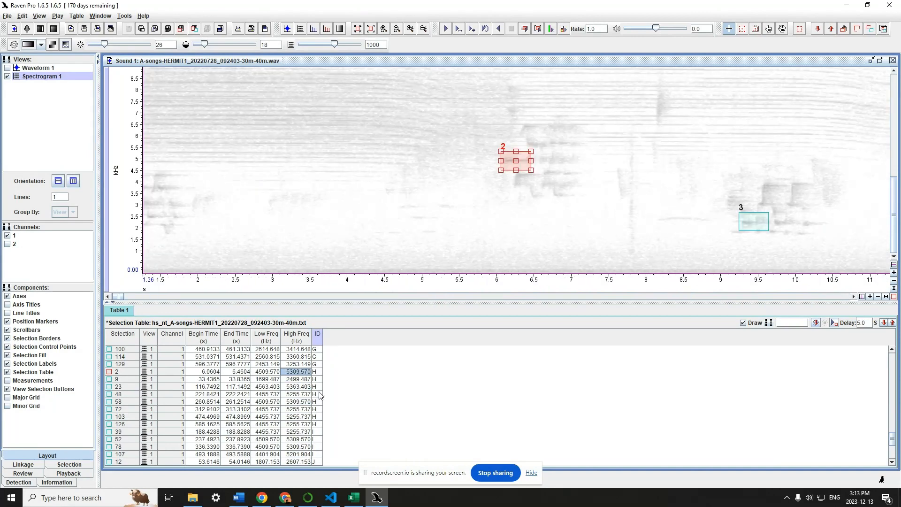
# - Look over the type C to type H labels in the table, and switch to the Final HethSorter Folder in File Explorer
pyautogui.scroll(15, 315, 394)
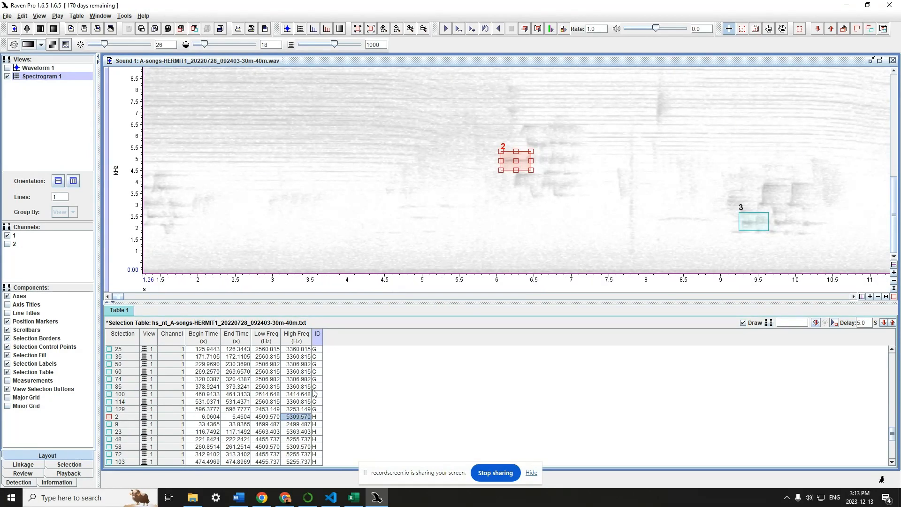
pyautogui.scroll(4, 315, 391)
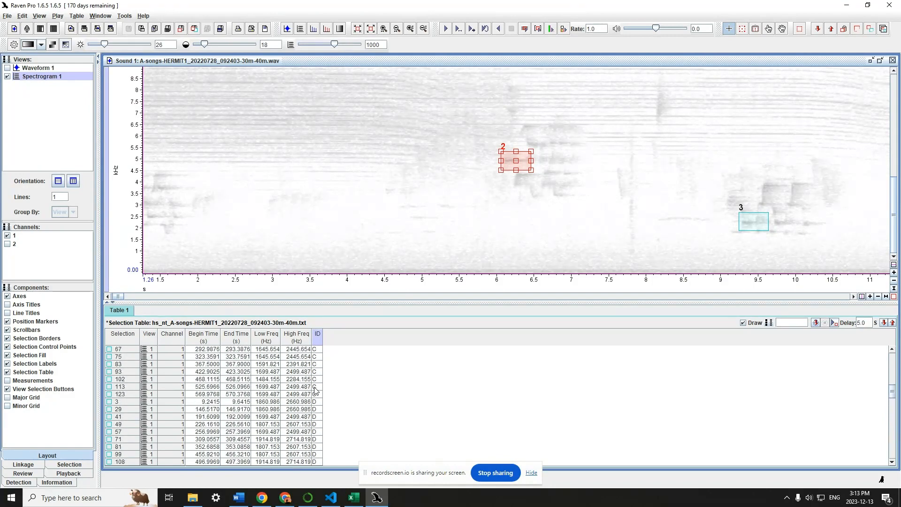
pyautogui.scroll(-10, 324, 389)
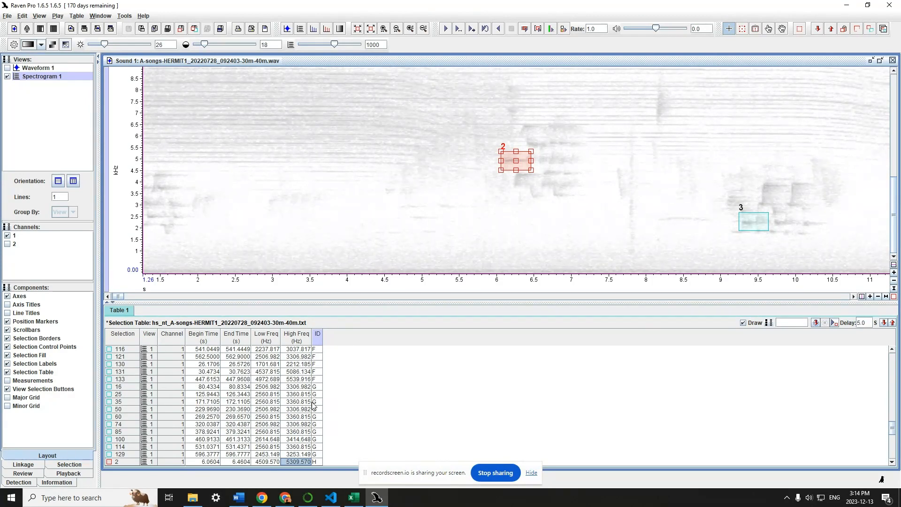
pyautogui.scroll(-2, 317, 449)
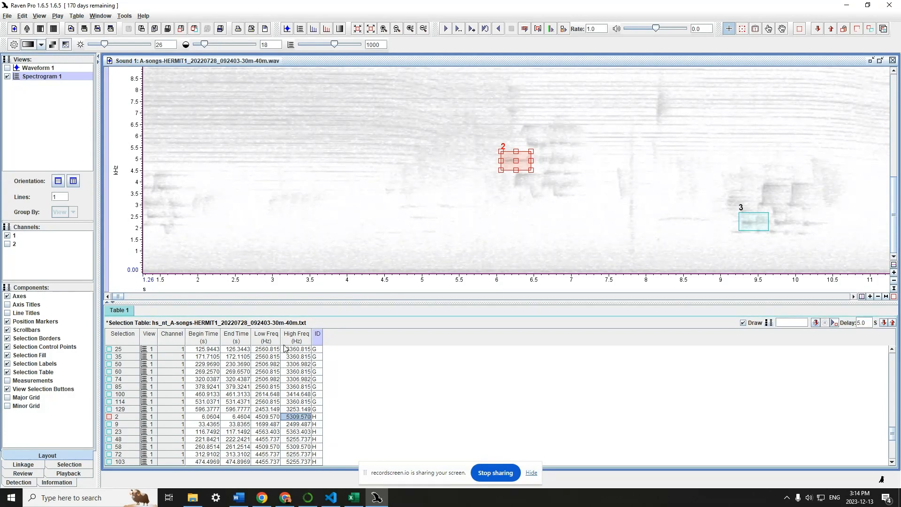
pyautogui.click(192, 497)
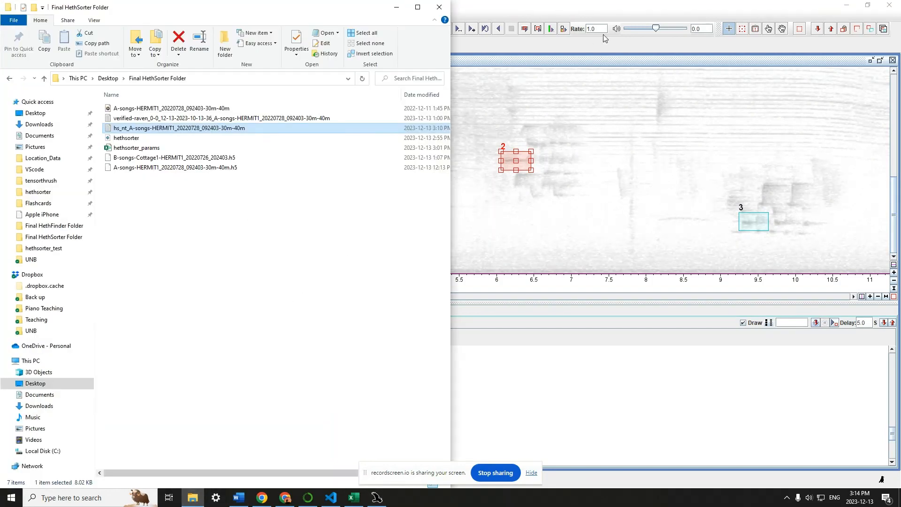
# - Move the B-songs-Cottage1-HERMIT1_20220726_202403 recording and its template_hs_nt table from the desktop into the Final HethSorter Folder
pyautogui.press('super+d')
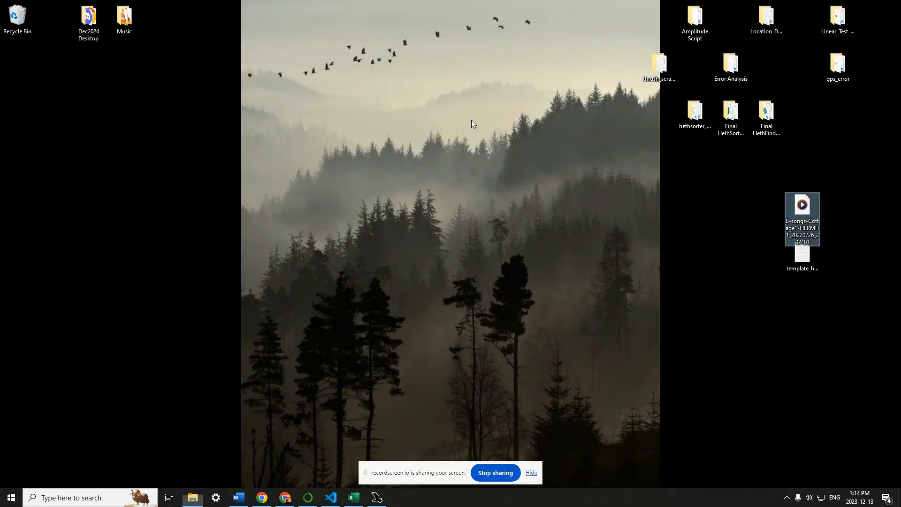
pyautogui.click(191, 501)
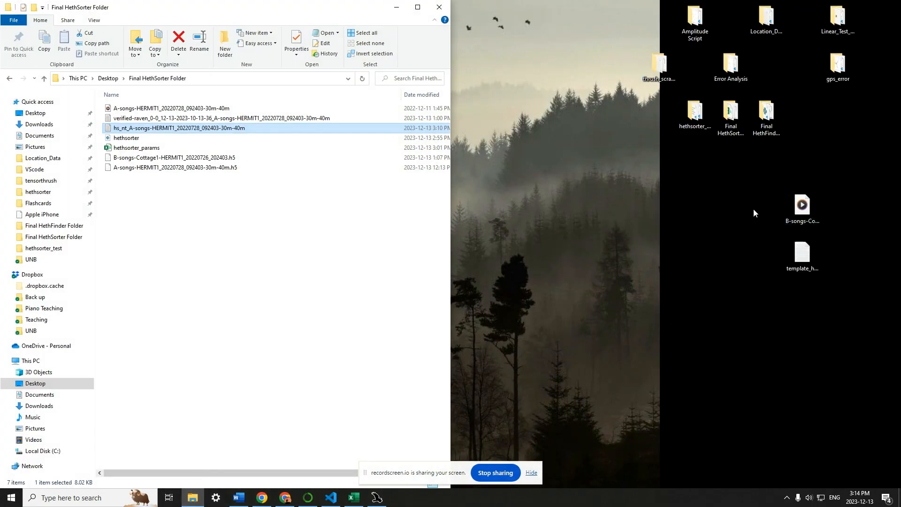
pyautogui.moveTo(802, 204); pyautogui.dragTo(224, 240)
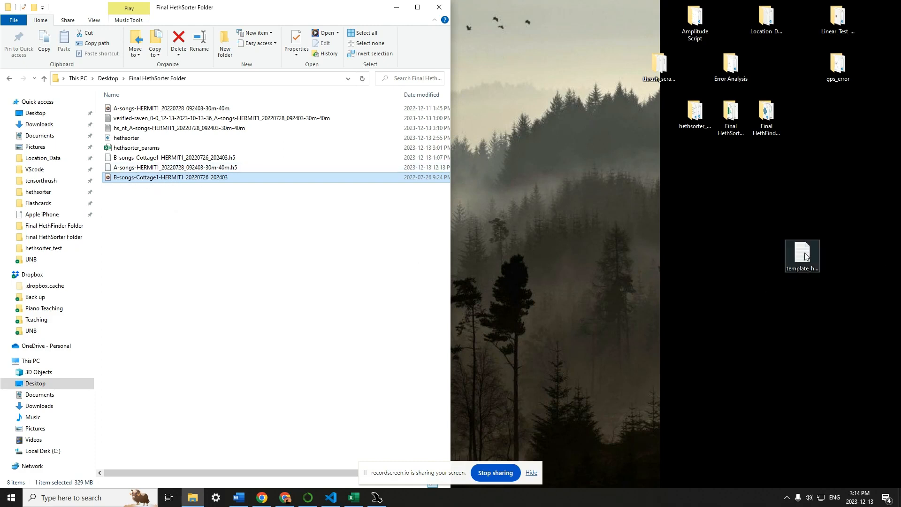
pyautogui.moveTo(804, 255); pyautogui.dragTo(229, 268)
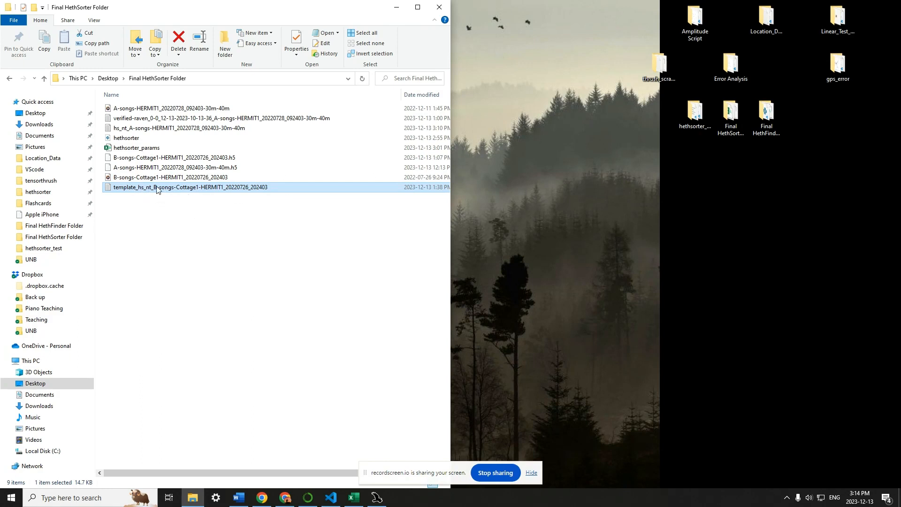
# - Open hethsorter_params in Excel and enter the copied recording name B-songs-Cottage1-HERMIT1_20220726_202403 under template_wave in C2
pyautogui.click(120, 150)
pyautogui.doubleClick(120, 152)
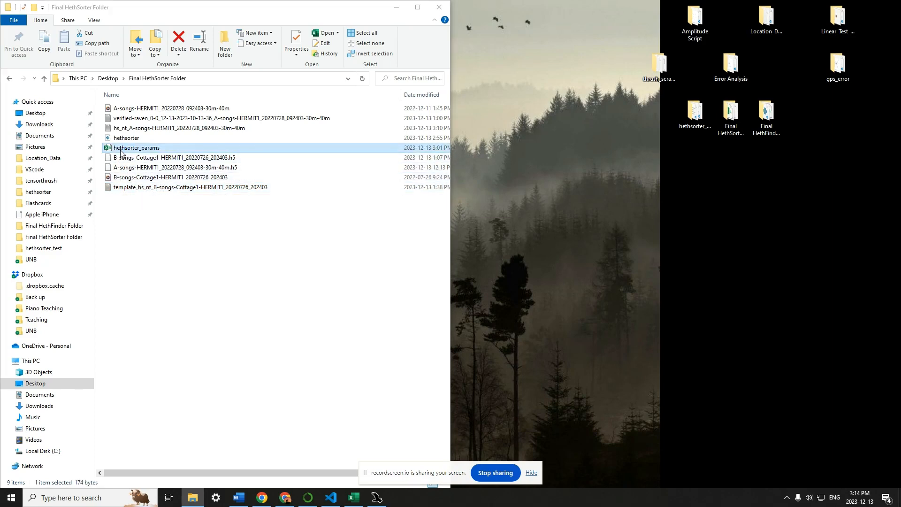
pyautogui.click(355, 498)
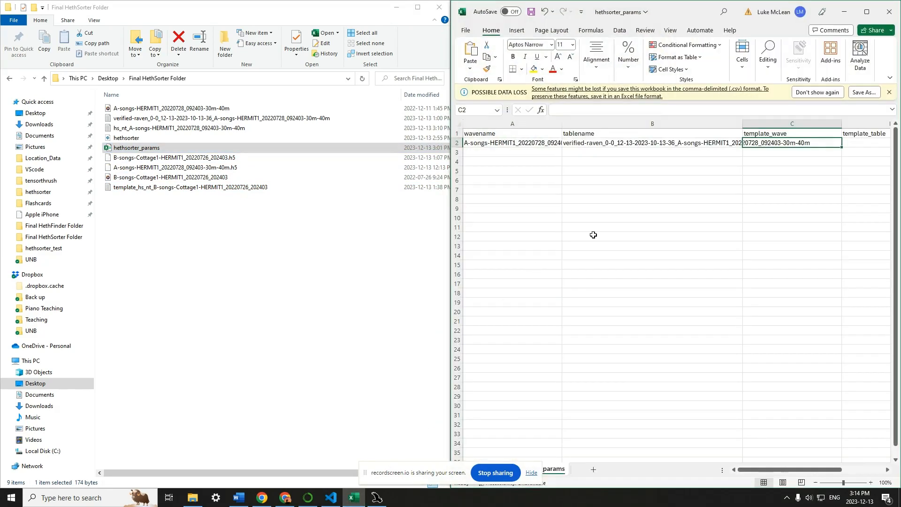
pyautogui.click(133, 177)
pyautogui.click(134, 177)
pyautogui.hotkey('ctrl', 'c')
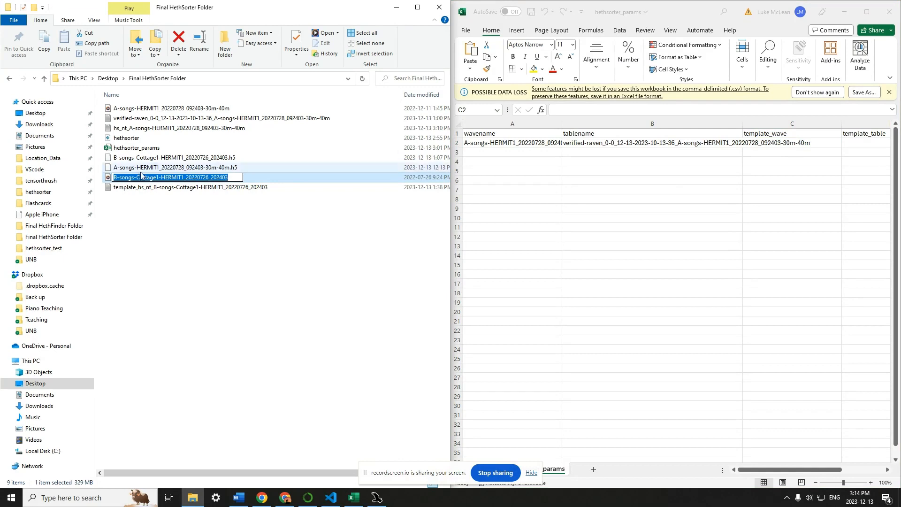
pyautogui.click(764, 142)
pyautogui.hotkey('ctrl', 'v')
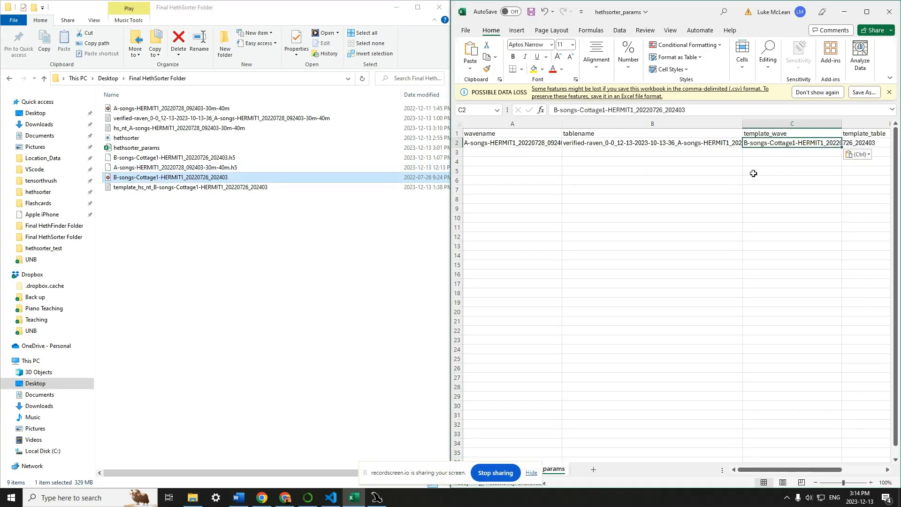
# - Copy the file name template_hs_nt_B-songs-Cottage1-HERMIT1_20220726_202403 from the folder and enter it under template_table in D2
pyautogui.click(157, 193)
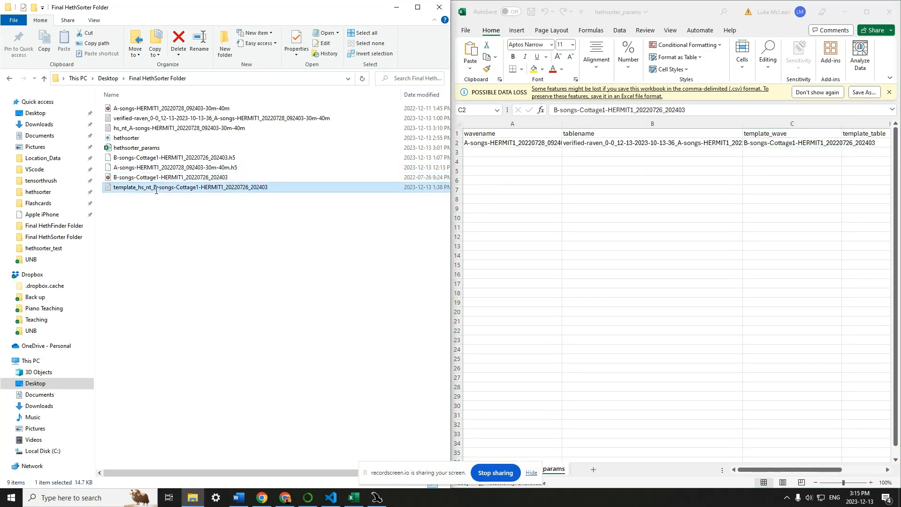
pyautogui.click(156, 190)
pyautogui.hotkey('ctrl', 'c')
pyautogui.click(868, 144)
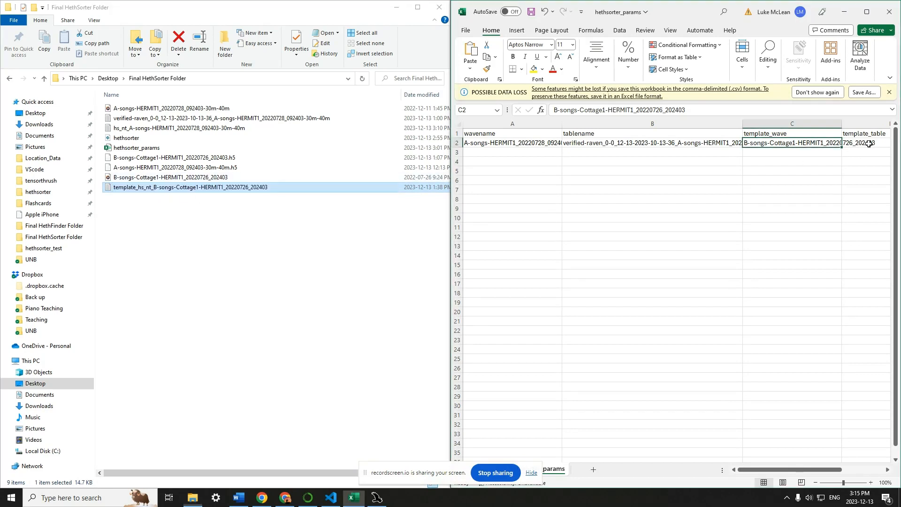
pyautogui.doubleClick(868, 143)
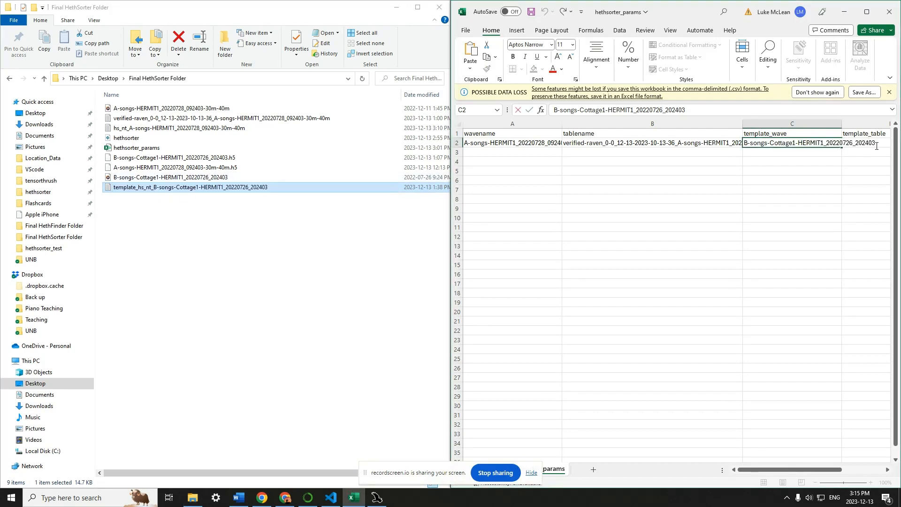
pyautogui.click(876, 146)
pyautogui.hotkey('ctrl', 'v')
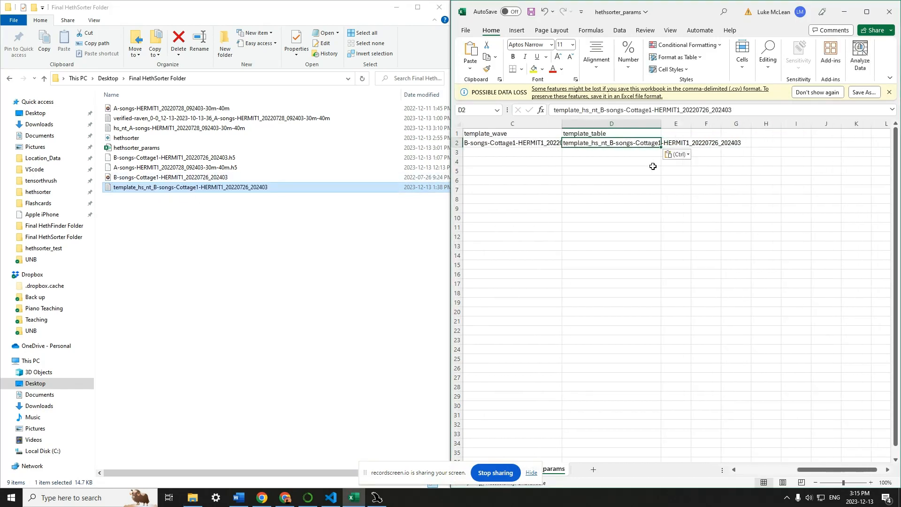
# - Check the template_wave entry in the parameter row and save the hethsorter_params file
pyautogui.click(542, 143)
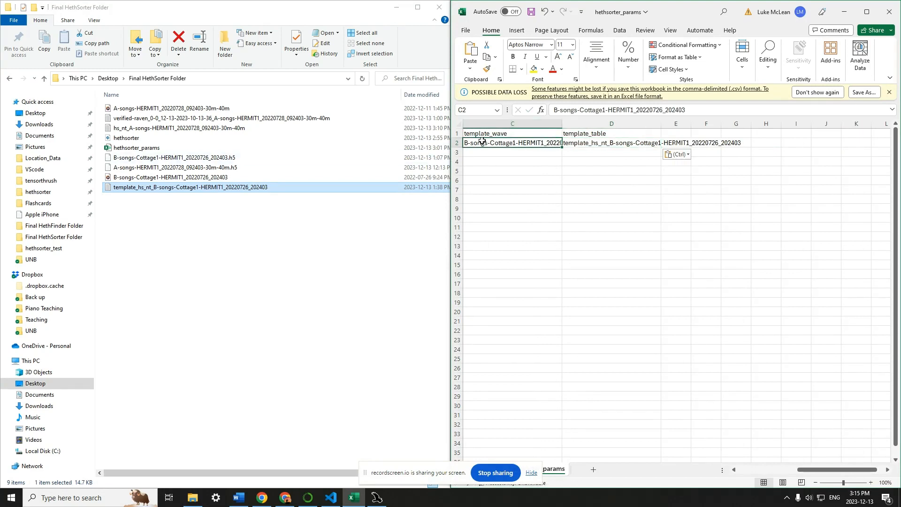
pyautogui.moveTo(840, 469); pyautogui.dragTo(780, 469)
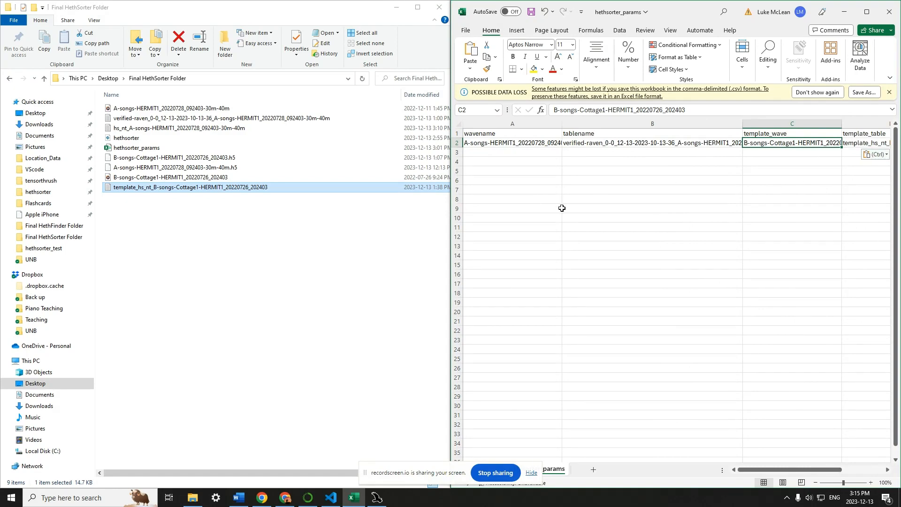
pyautogui.click(597, 200)
pyautogui.hotkey('ctrl', 's')
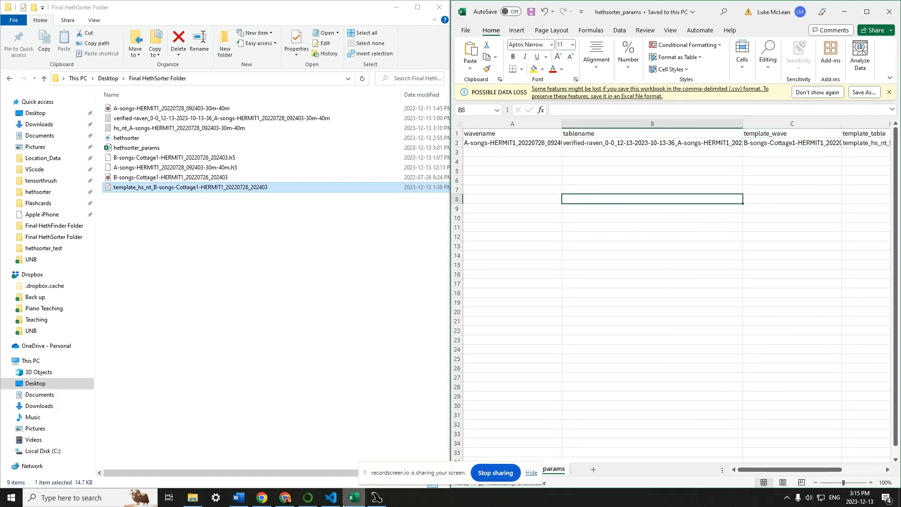
# - Switch to Visual Studio Code, run hethsorter.py with the template parameters, and dismiss the HethSorter Results message
pyautogui.click(339, 500)
pyautogui.click(303, 124)
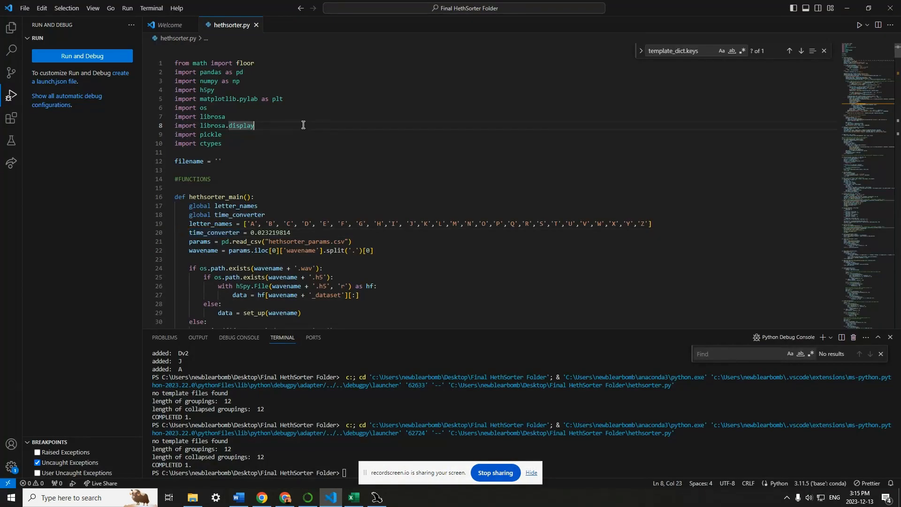
pyautogui.press('F5')
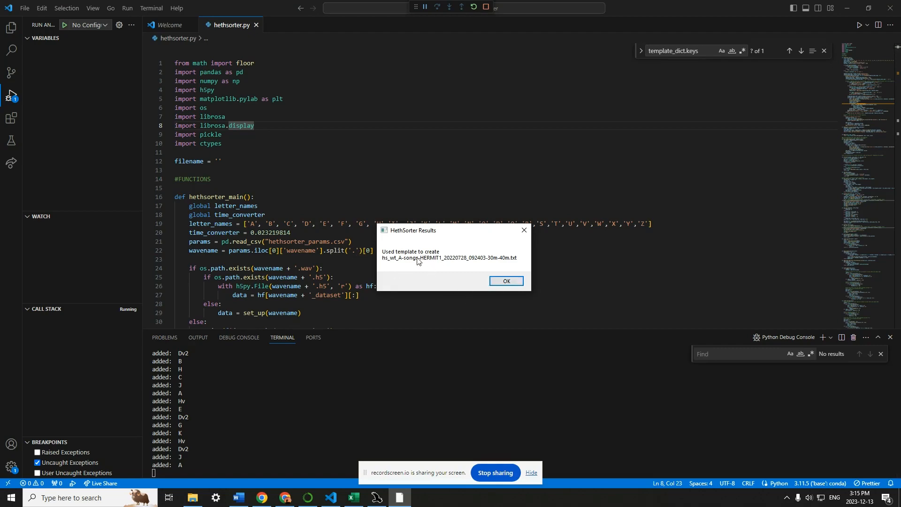
pyautogui.click(506, 280)
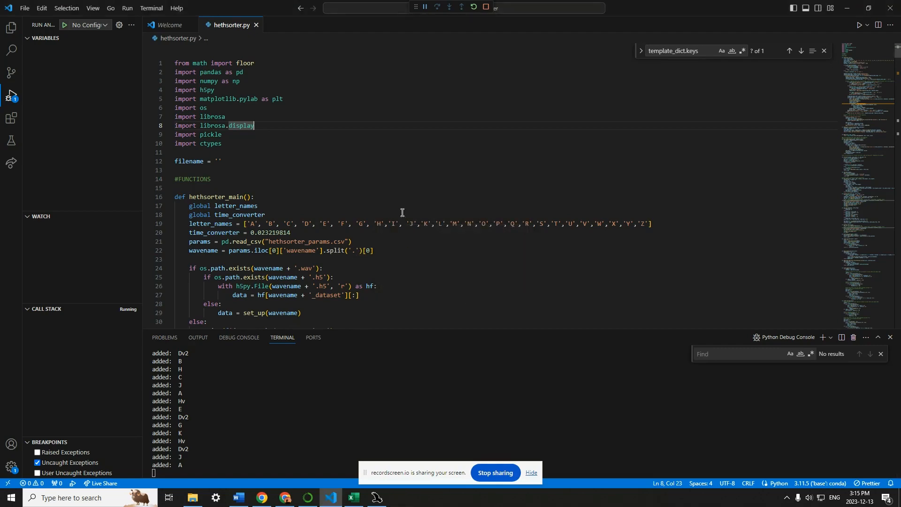
# - Locate the hs_wt_A-songs-HERMIT1_20220728_092403-30m-40m file in the Final HethSorter Folder, and switch to Raven Pro
pyautogui.click(192, 497)
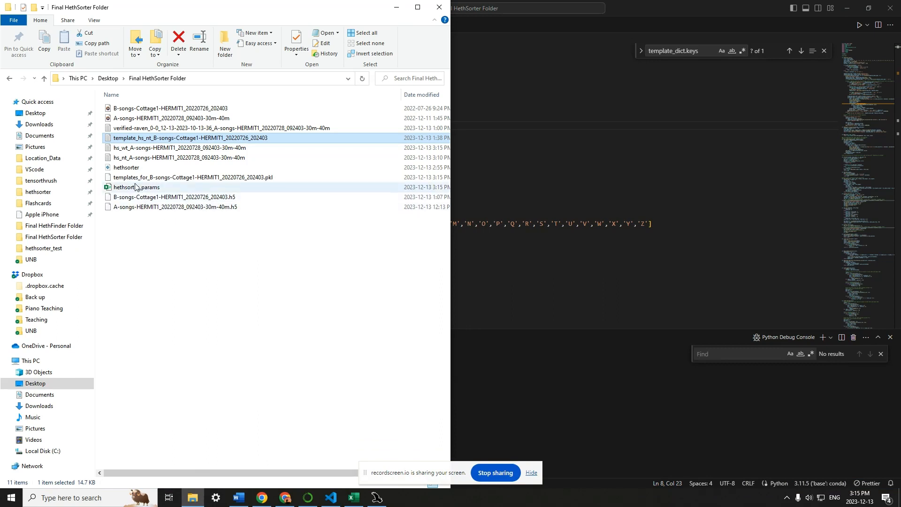
pyautogui.click(124, 149)
pyautogui.click(377, 498)
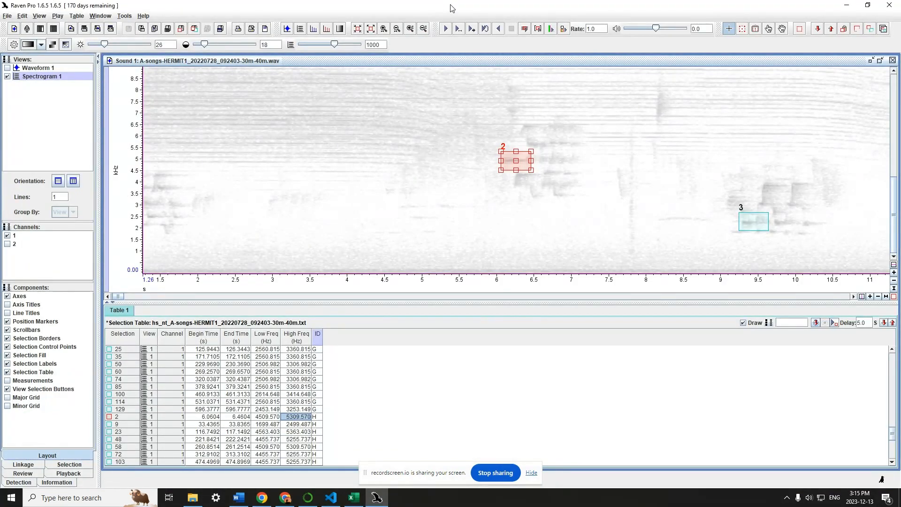
# - Load the selection table hs_wt_A-songs-HERMIT1_20220728_092403-30m-40m.txt, replacing the existing selections in Table 1
pyautogui.press('F2')
pyautogui.click(440, 178)
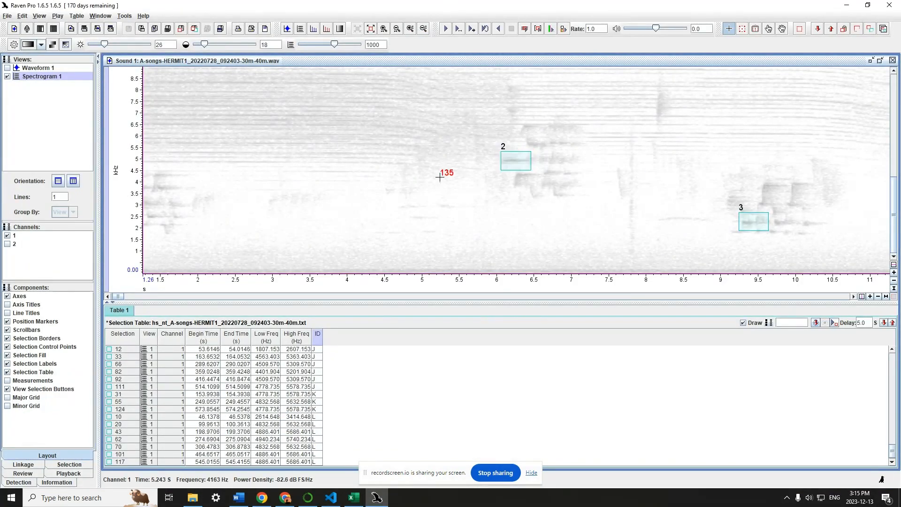
pyautogui.hotkey('ctrl', 'shift', 'o')
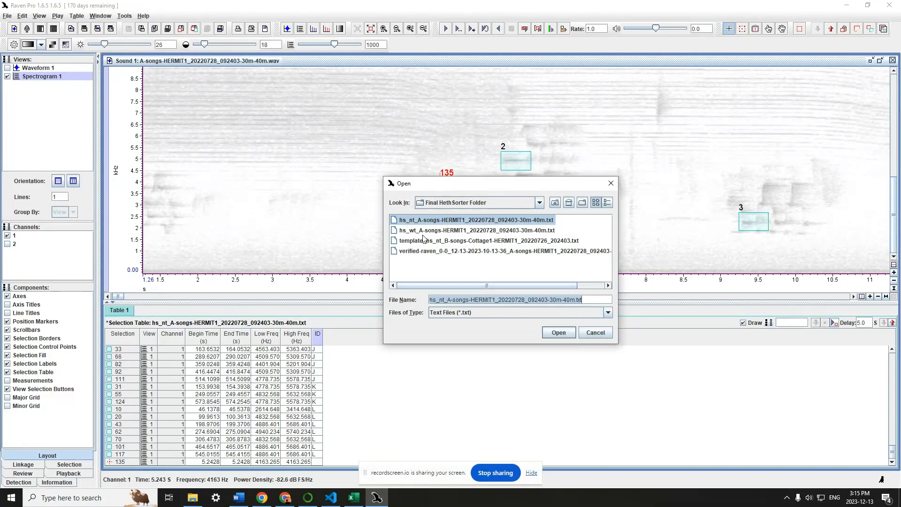
pyautogui.click(420, 230)
pyautogui.click(421, 230)
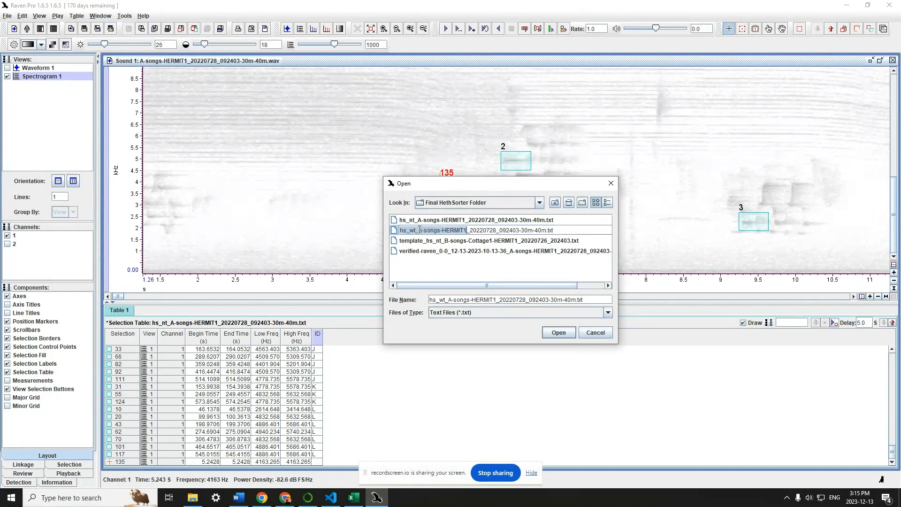
pyautogui.click(562, 333)
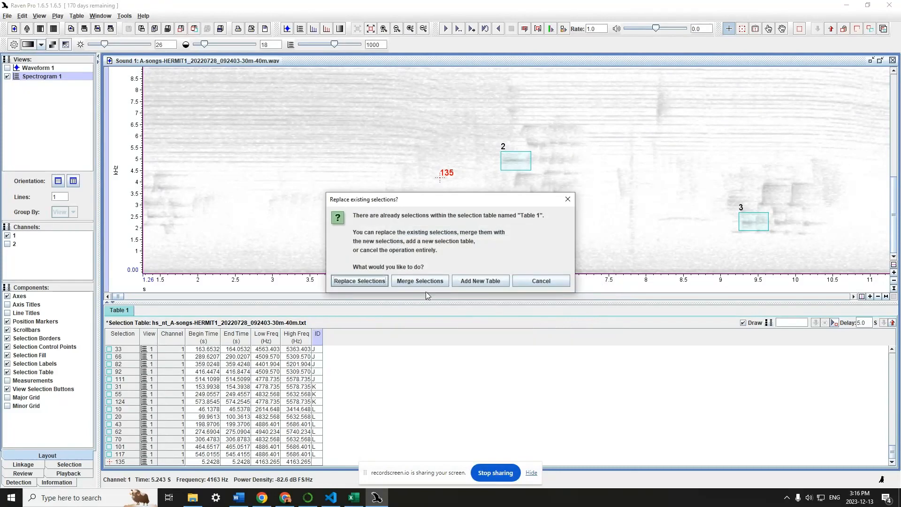
pyautogui.click(361, 280)
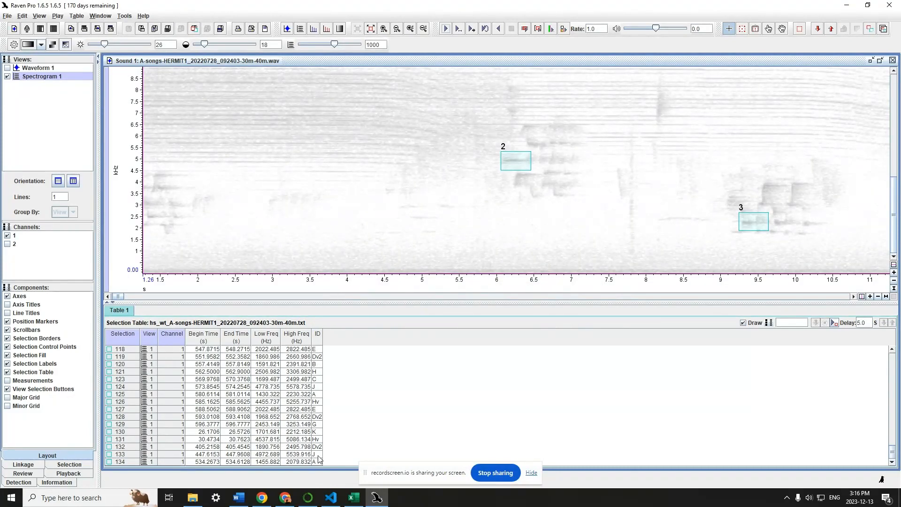
# - Look over the template-based song labels and sort the selection table by ID
pyautogui.scroll(13, 321, 424)
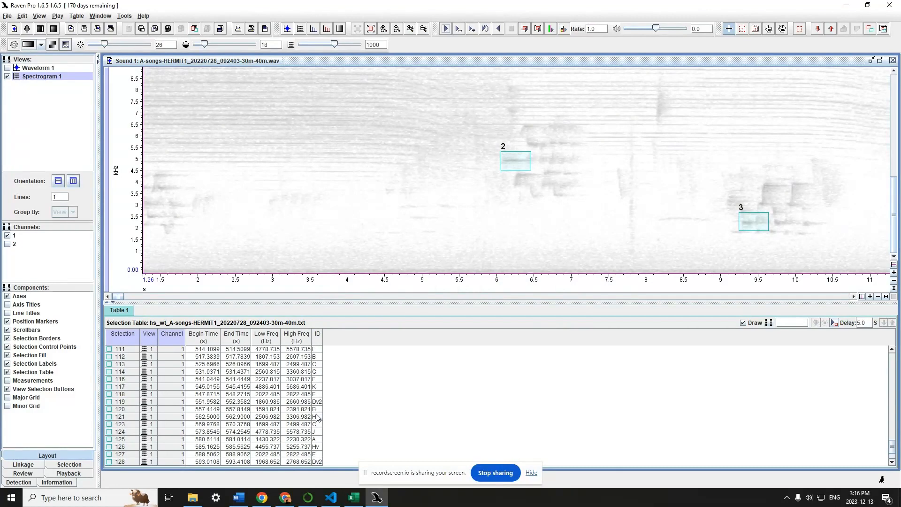
pyautogui.scroll(-4, 317, 407)
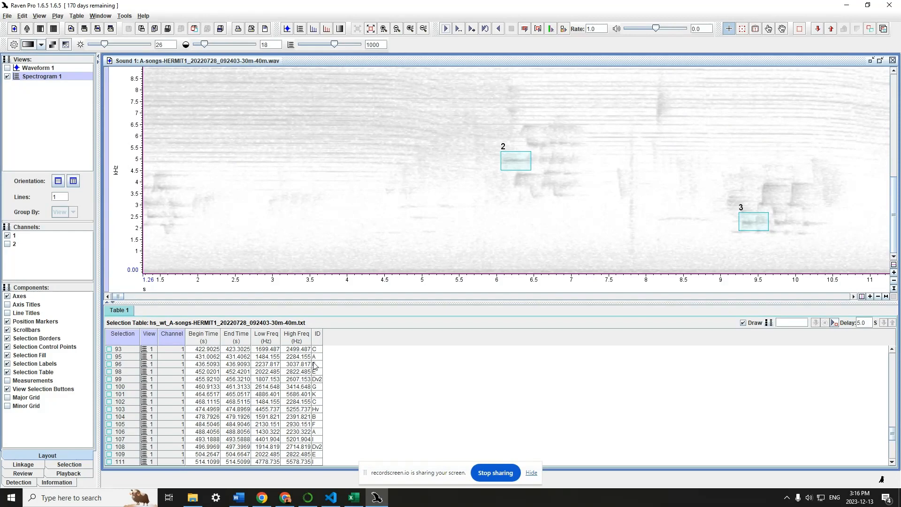
pyautogui.click(318, 336)
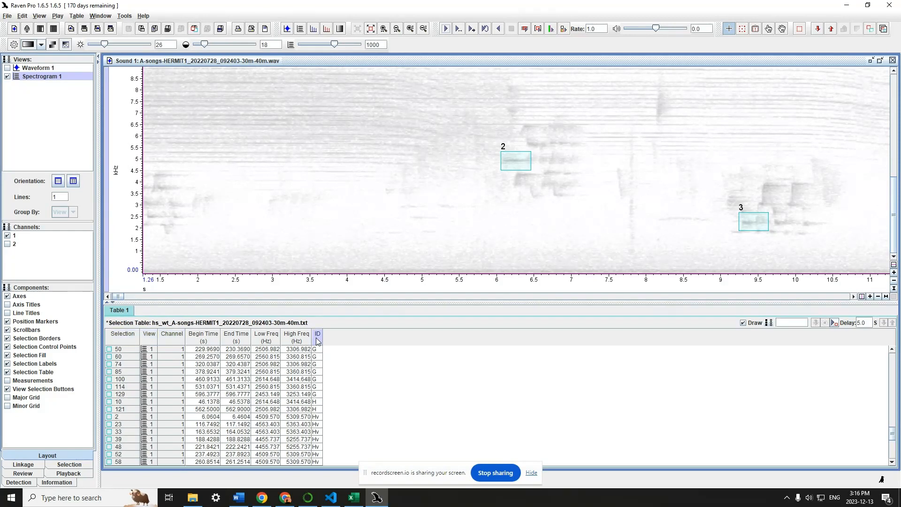
# - Step through the spectrograms of the type A songs from selection 5 to selection 134
pyautogui.scroll(10, 315, 379)
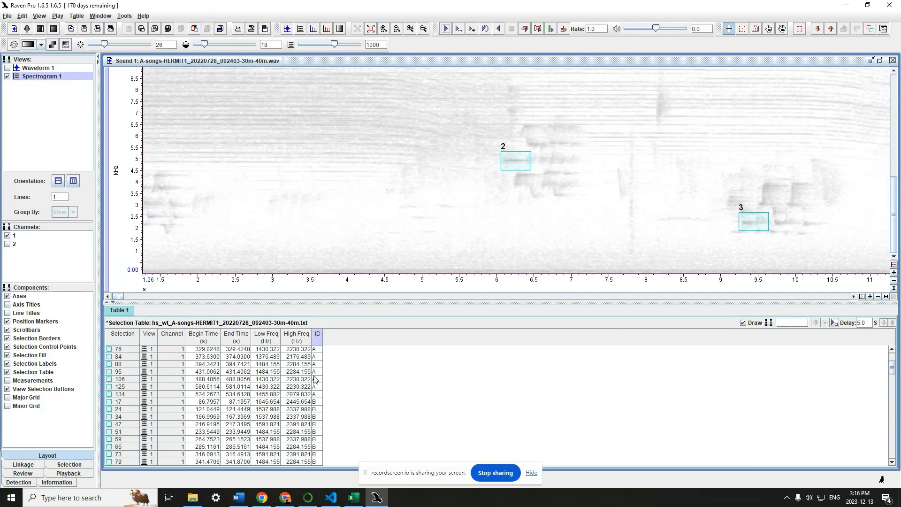
pyautogui.scroll(3, 316, 370)
pyautogui.click(317, 351)
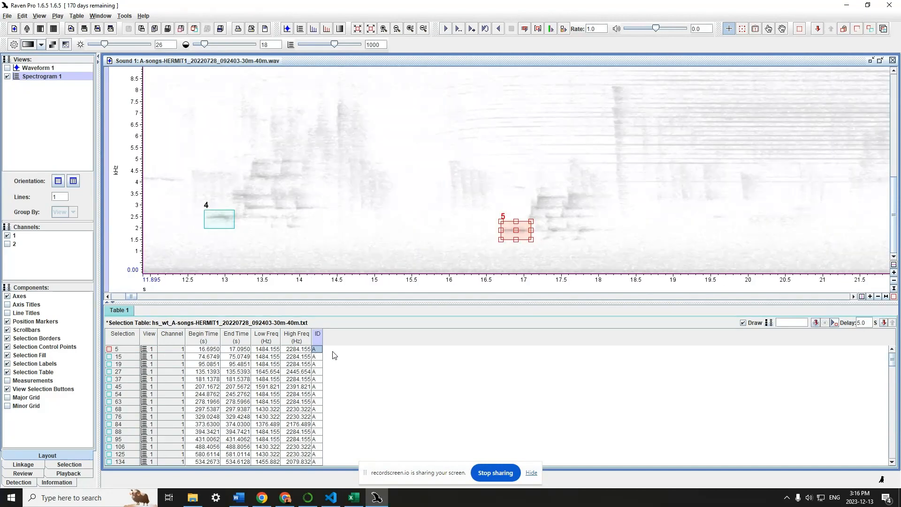
pyautogui.press('Down')
pyautogui.press('Down')
pyautogui.press('Down')
pyautogui.press('Down')
pyautogui.press('Down')
pyautogui.press('Down')
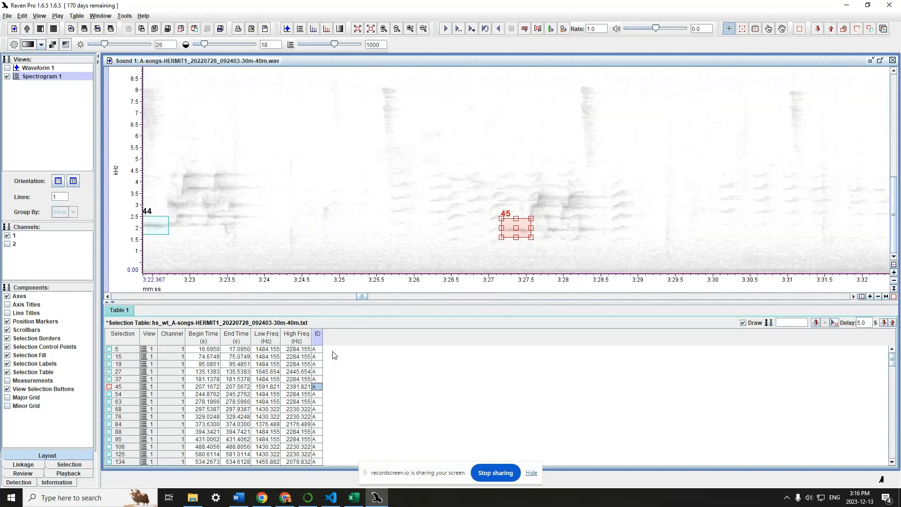
pyautogui.press('Down')
pyautogui.press('Down')
pyautogui.press('Down')
pyautogui.press('Down')
pyautogui.press('Down')
pyautogui.press('Down')
pyautogui.press('Down')
pyautogui.press('Down')
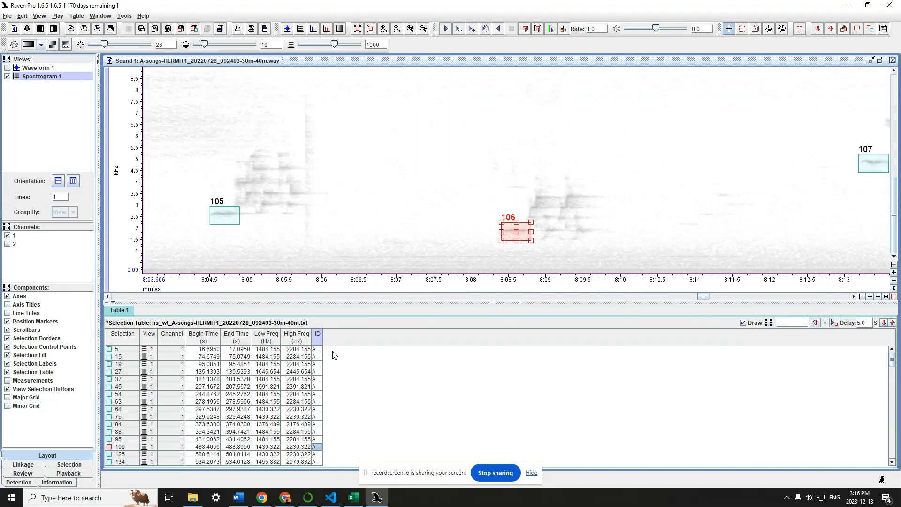
pyautogui.press('Down')
pyautogui.press('Down')
# - Step through the spectrograms of the type B songs from selection 17 to selection 120
pyautogui.press('Down')
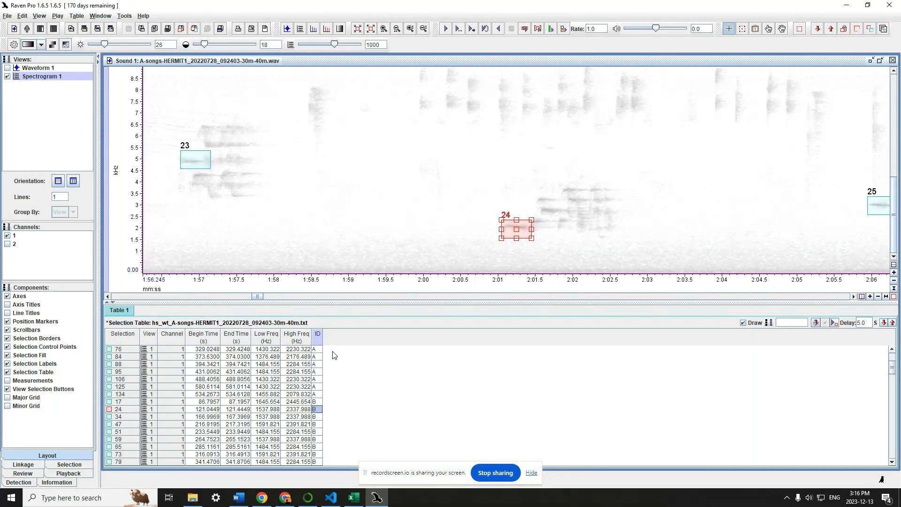
pyautogui.press('Down')
pyautogui.press('Down')
pyautogui.press('Down')
pyautogui.press('Down')
pyautogui.press('Down')
pyautogui.press('Down')
pyautogui.press('Down')
pyautogui.press('Down')
pyautogui.press('Down')
pyautogui.press('Down')
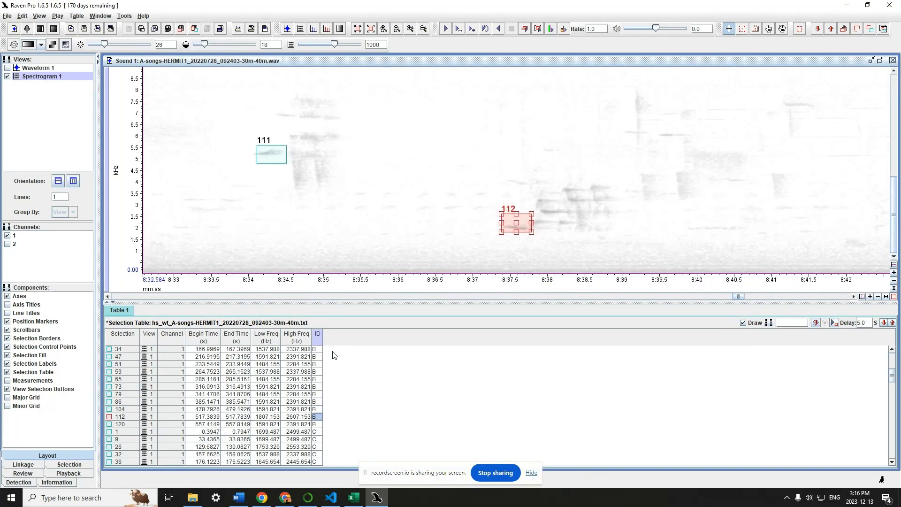
pyautogui.press('Down')
# - Step through the spectrograms of the type C songs from selection 1 to selection 123
pyautogui.press('Down')
pyautogui.press('Down')
pyautogui.press('Up')
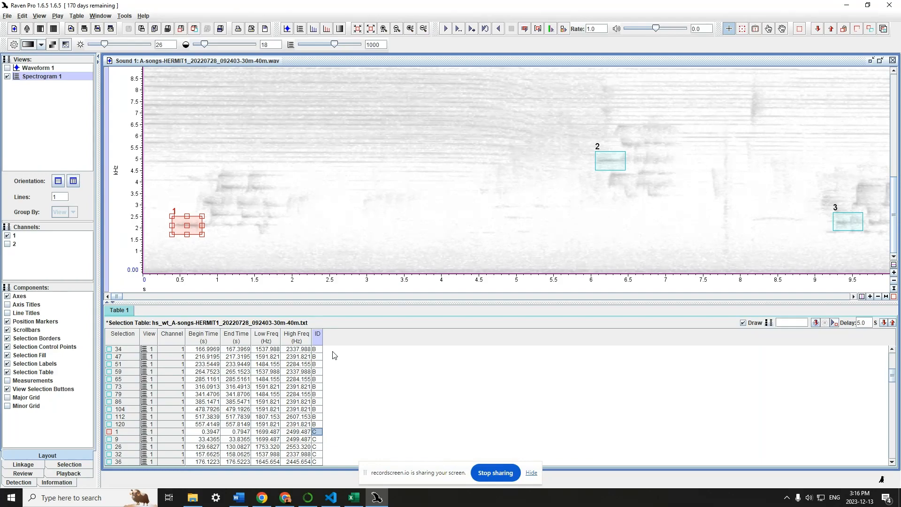
pyautogui.press('Up')
pyautogui.press('Down')
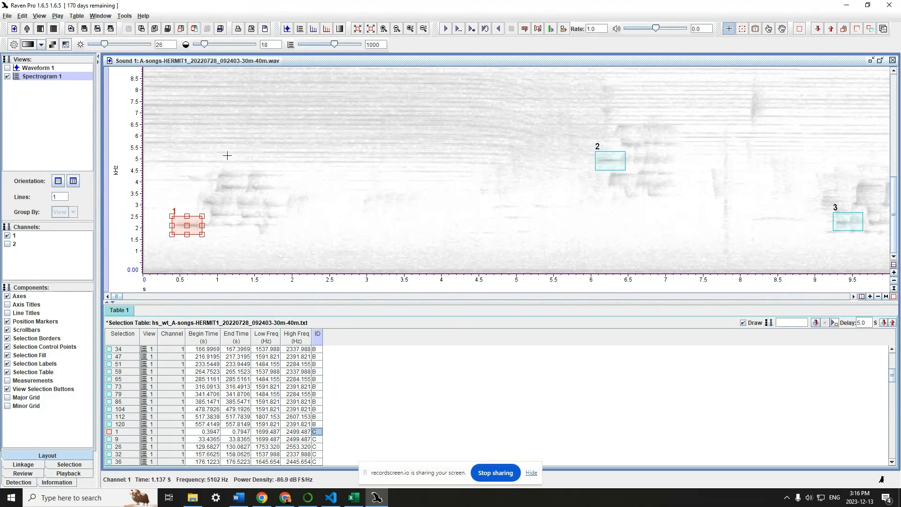
pyautogui.press('Down')
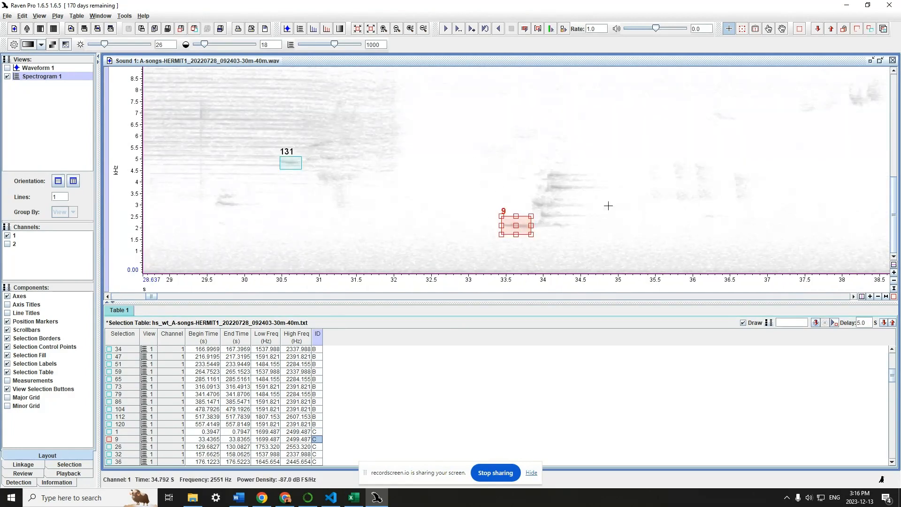
pyautogui.press('Down')
pyautogui.press('Down')
pyautogui.press('Down')
pyautogui.press('Down')
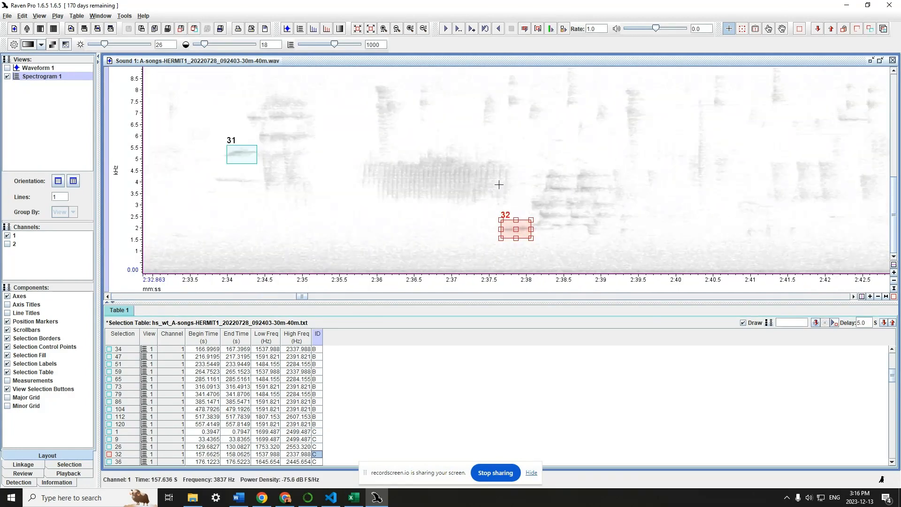
pyautogui.press('Down')
pyautogui.press('Down')
pyautogui.press('Down')
pyautogui.press('Down')
pyautogui.press('Down')
pyautogui.press('Down')
pyautogui.press('Down')
pyautogui.press('Down')
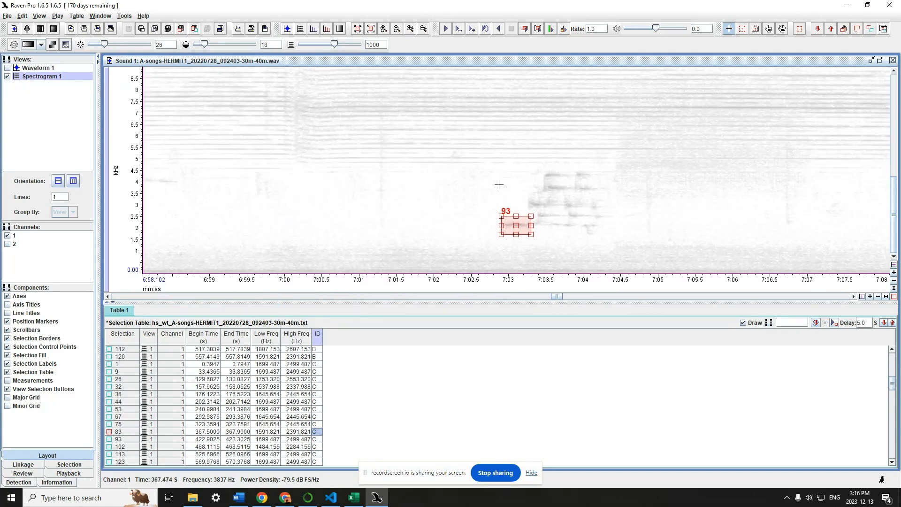
pyautogui.press('Down')
# - Compare the spectrogram of the type D song, selection 22, with those of Dv2 selections 3 and 12
pyautogui.press('Down')
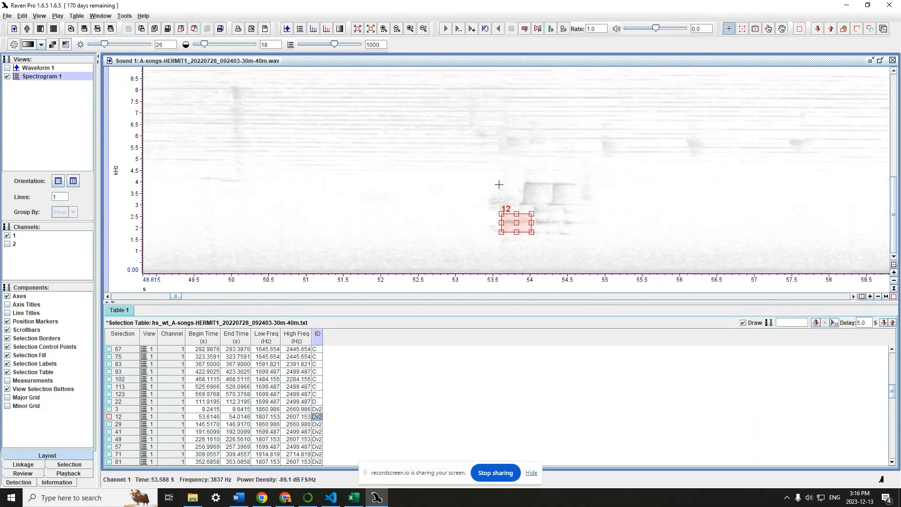
pyautogui.press('Up')
pyautogui.press('Down')
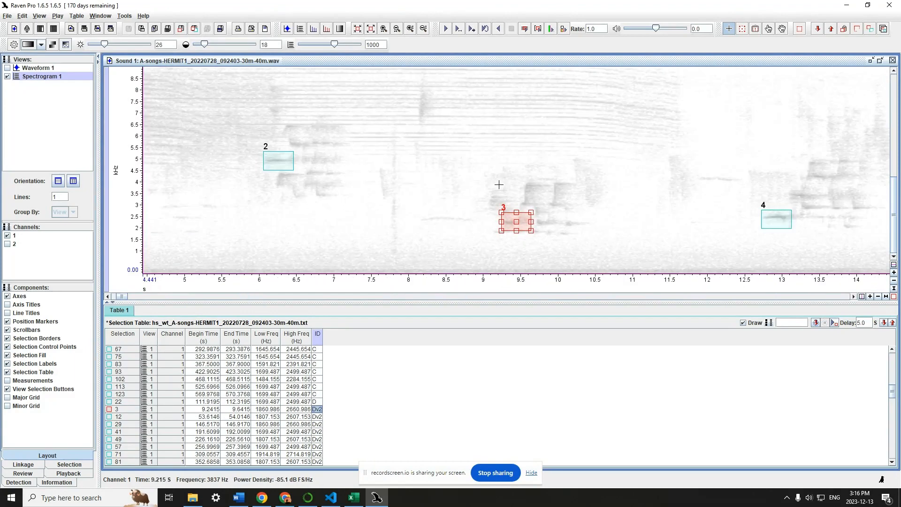
pyautogui.press('Up')
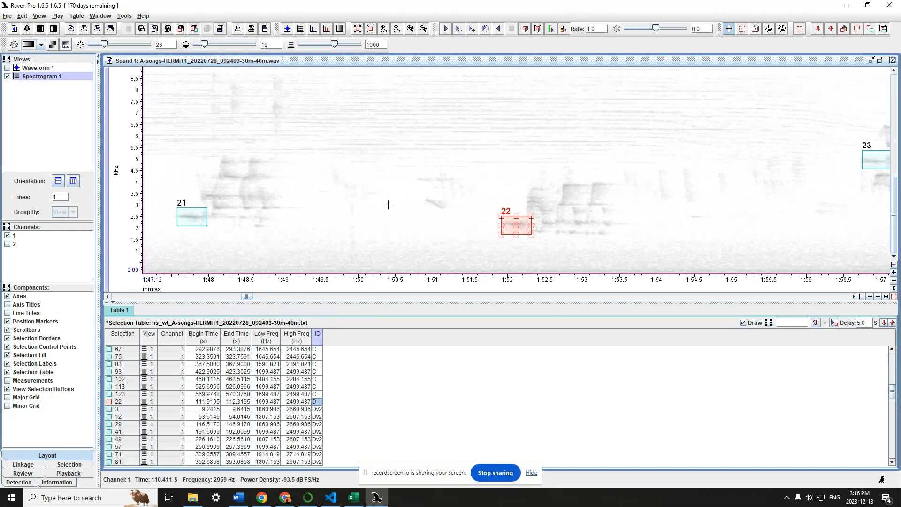
pyautogui.press('Down')
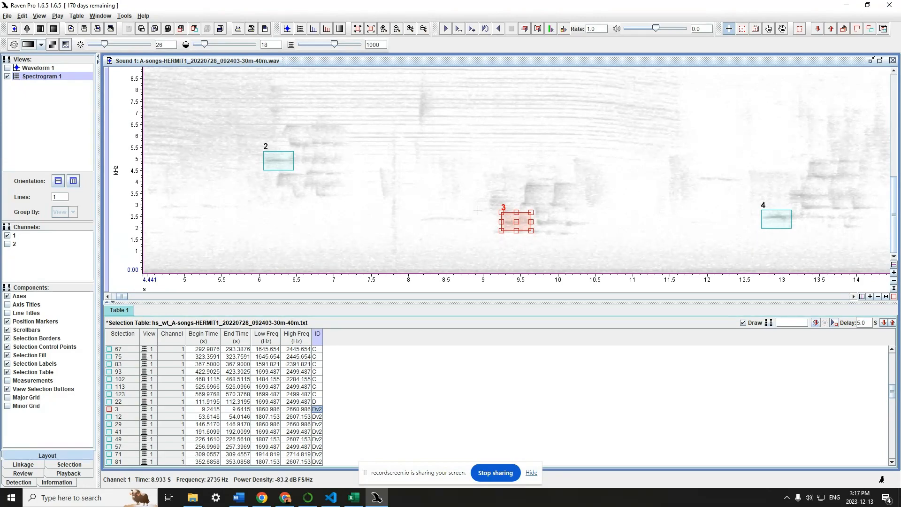
# - Step through the spectrograms of the type Dv2 songs from selection 12 to selection 128, rechecking some of them along the way
pyautogui.press('Down')
pyautogui.press('Down')
pyautogui.press('Down')
pyautogui.press('Down')
pyautogui.press('Down')
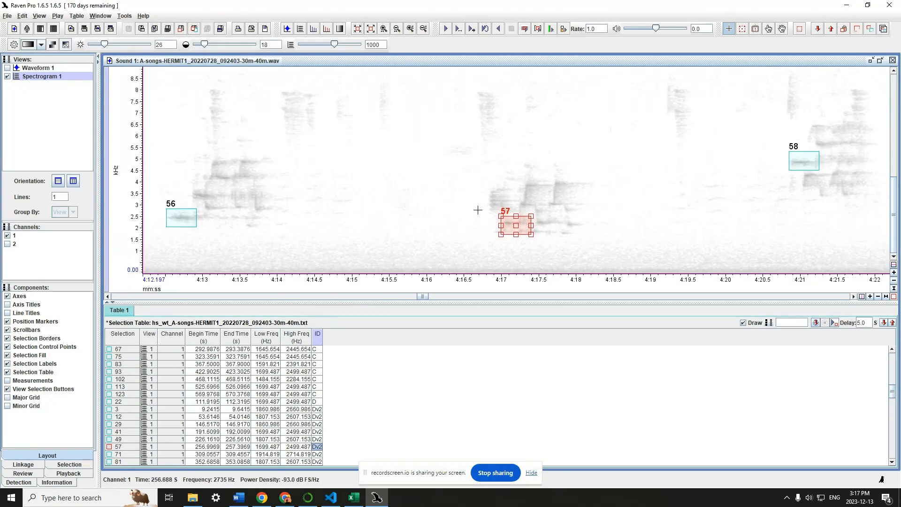
pyautogui.press('Down')
pyautogui.press('Up')
pyautogui.press('Up')
pyautogui.press('Up')
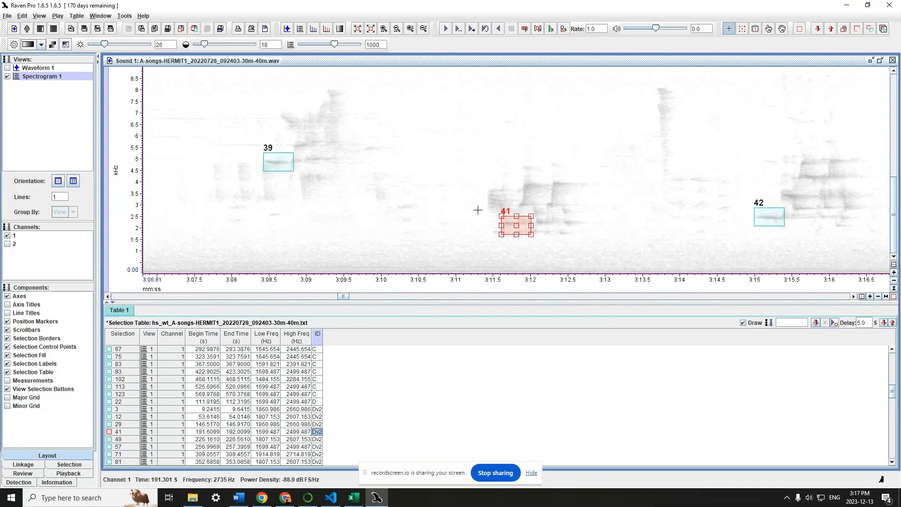
pyautogui.press('Down')
pyautogui.press('Up')
pyautogui.press('Down')
pyautogui.press('Down')
pyautogui.press('Down')
pyautogui.press('Down')
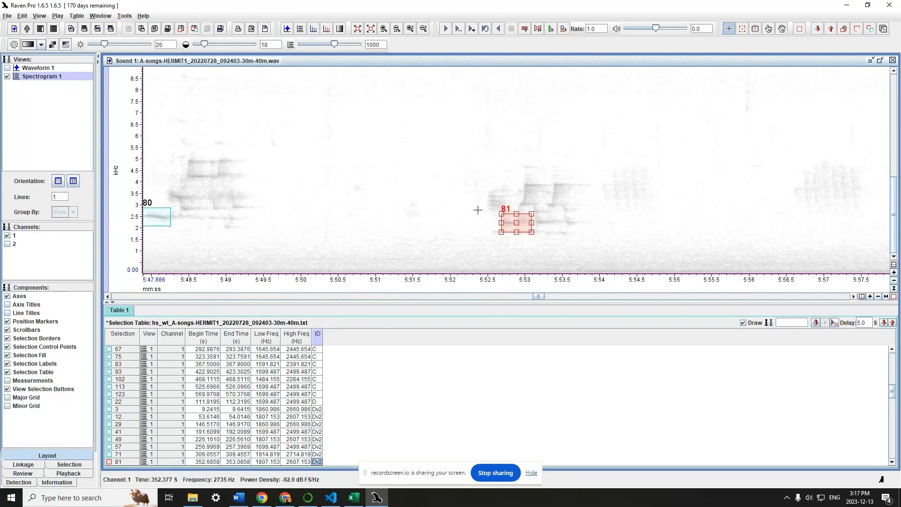
pyautogui.scroll(-5, 396, 372)
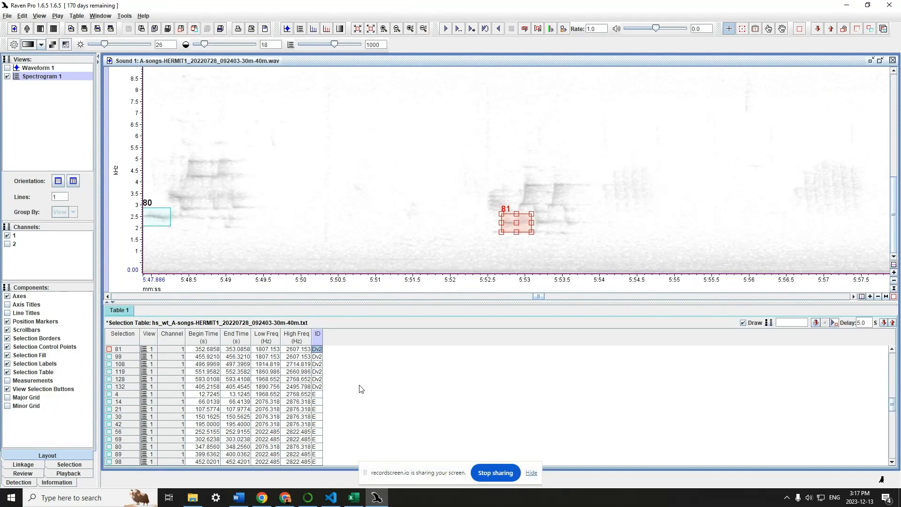
pyautogui.press('Down')
pyautogui.press('Down')
pyautogui.press('Down')
pyautogui.press('Down')
pyautogui.press('Down')
pyautogui.press('Down')
pyautogui.press('Down')
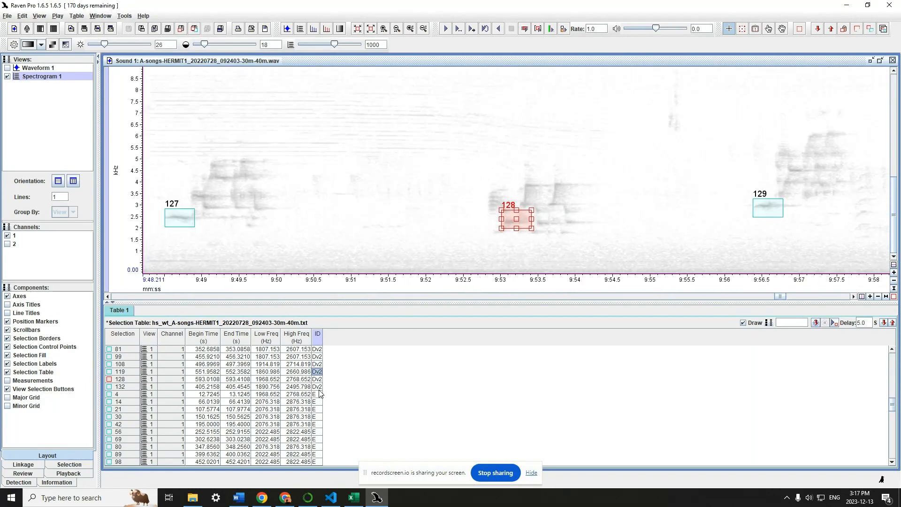
# - Step through the spectrograms of the type E songs from selection 4 on, ending at the first type F song, selection 6
pyautogui.press('Down')
pyautogui.press('Down')
pyautogui.press('Down')
pyautogui.press('Down')
pyautogui.press('Down')
pyautogui.press('Down')
pyautogui.press('Down')
pyautogui.press('Down')
pyautogui.press('Down')
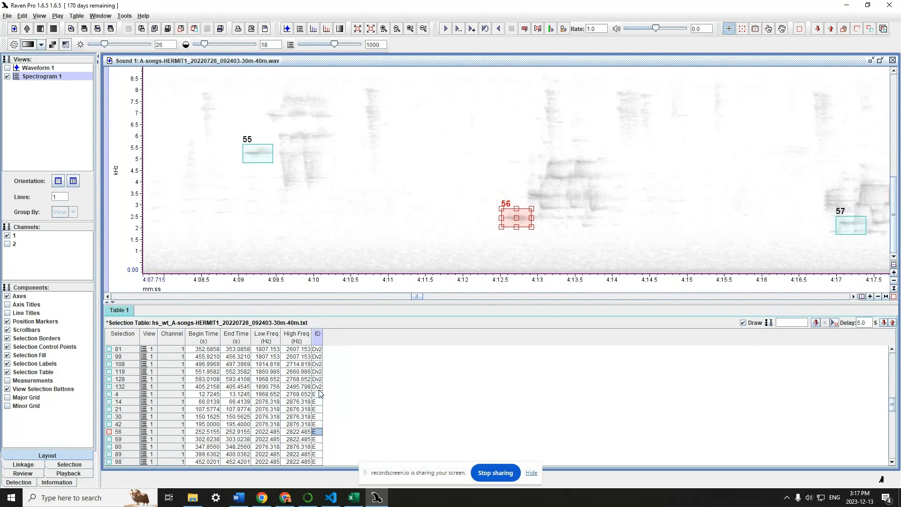
pyautogui.press('Down')
pyautogui.press('Down')
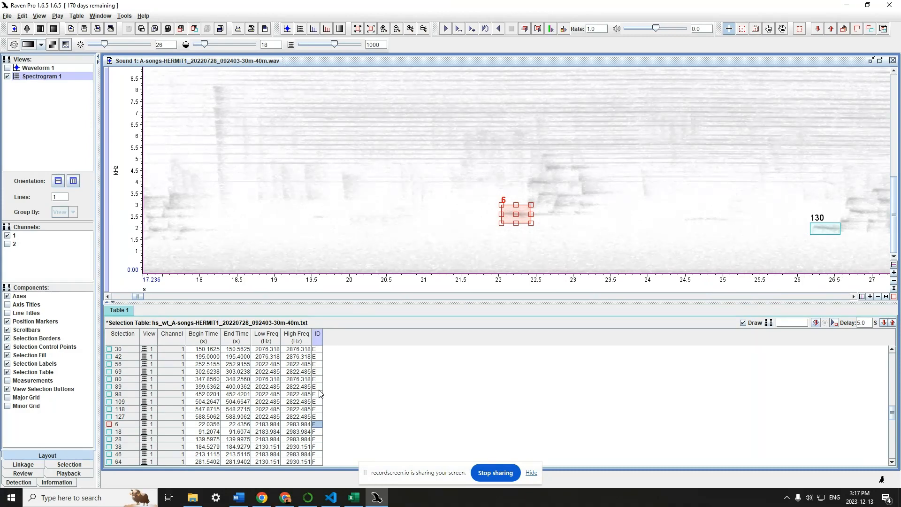
# - Examine the spectrograms of the type K songs at the end of the selection table, comparing selection 130 with selection 117
pyautogui.scroll(-15, 315, 389)
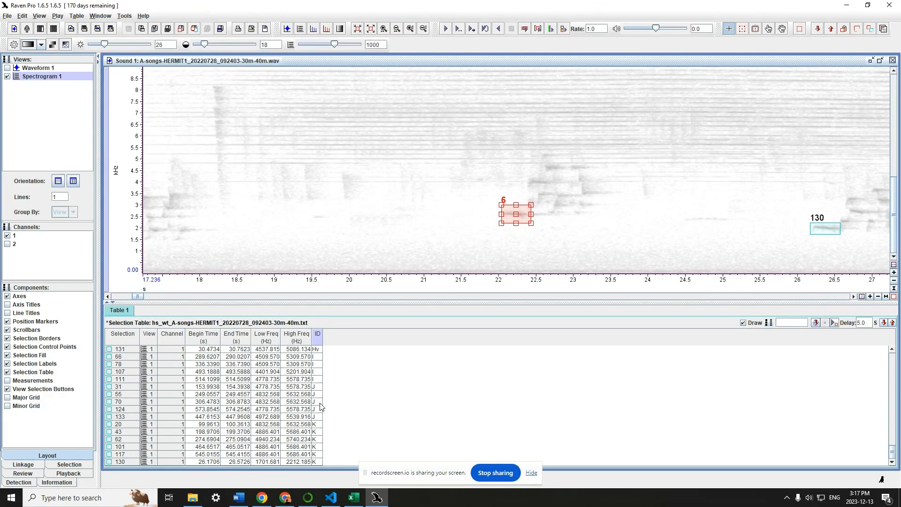
pyautogui.click(316, 462)
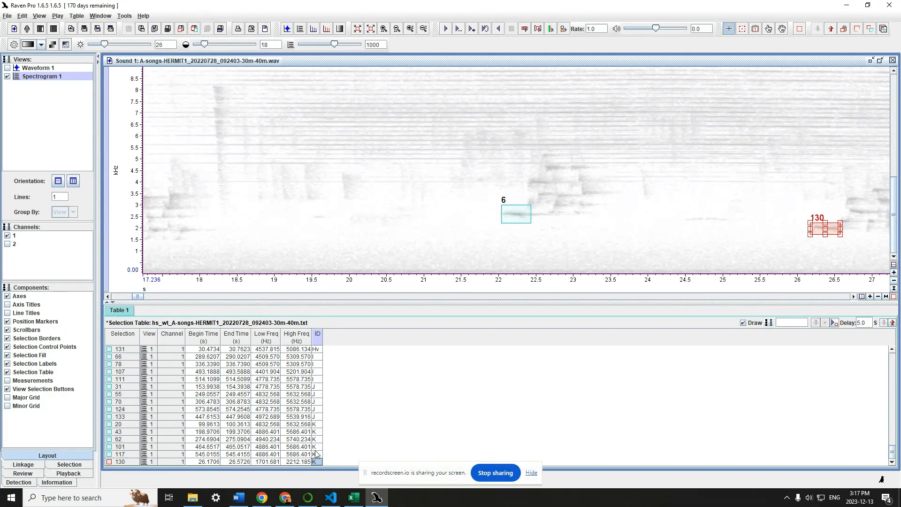
pyautogui.press('Up')
pyautogui.press('Up')
pyautogui.press('Up')
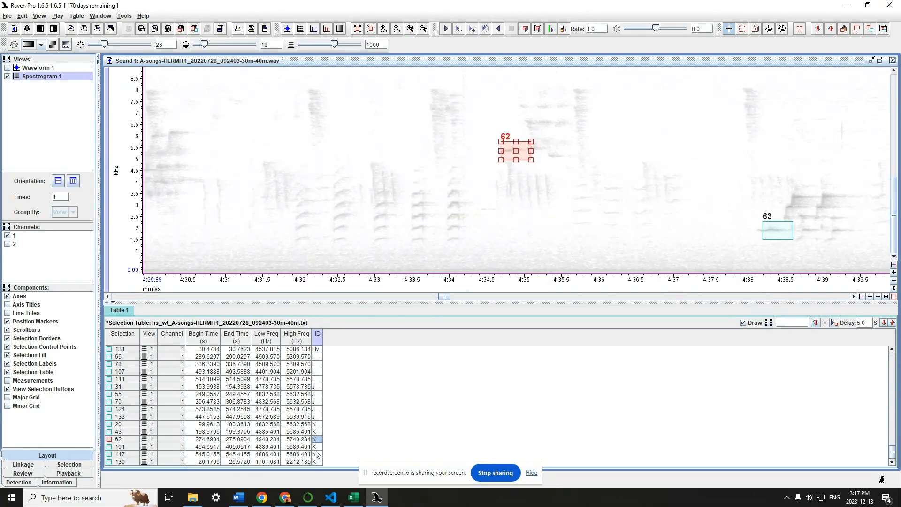
pyautogui.press('Down')
pyautogui.press('Up')
pyautogui.press('Up')
pyautogui.press('Up')
pyautogui.press('Down')
pyautogui.press('Down')
pyautogui.press('Down')
pyautogui.press('Down')
pyautogui.press('Down')
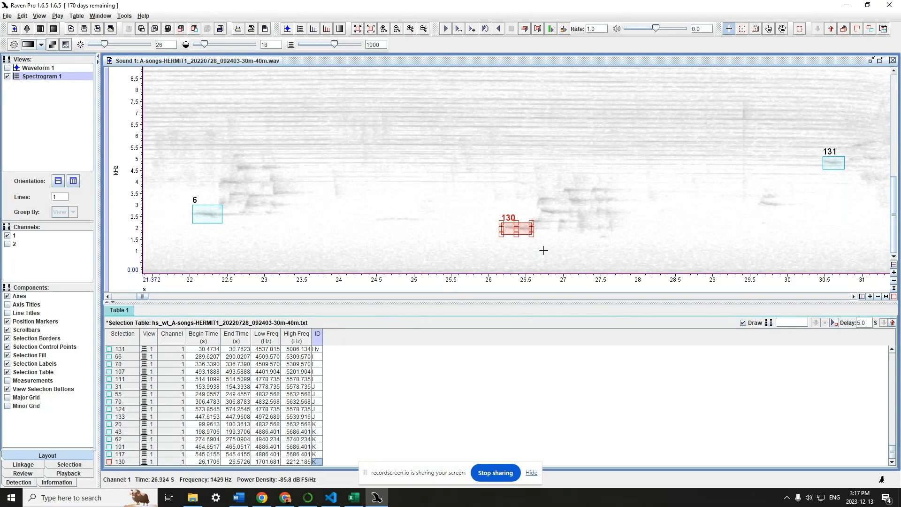
pyautogui.press('Up')
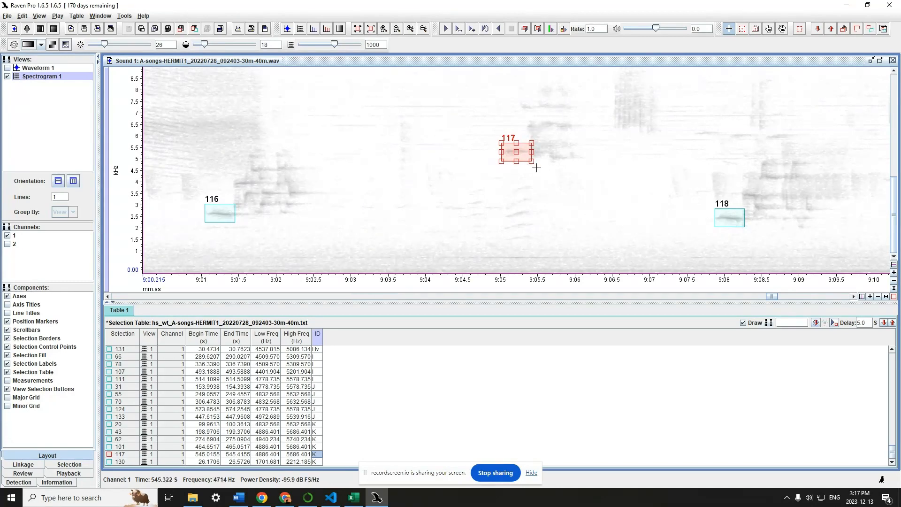
pyautogui.press('Down')
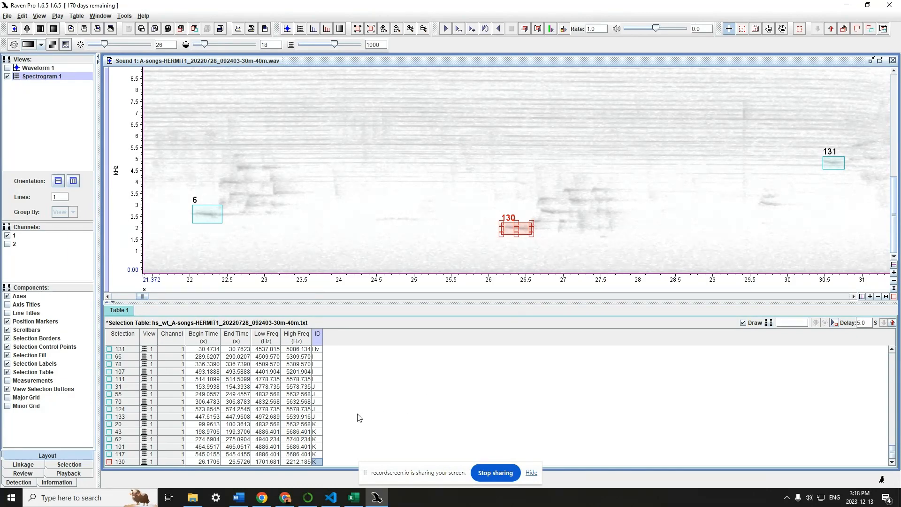
# - Switch to File Explorer and locate templates_for_B-songs-Cottage1-HERMIT1_20220726_202403.pkl in the Final HethSorter Folder
pyautogui.moveTo(284, 498)
pyautogui.click(188, 502)
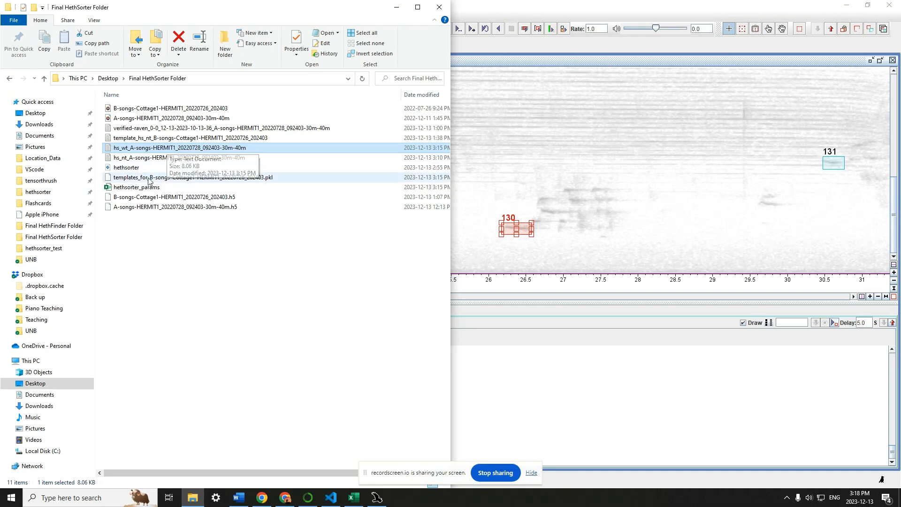
pyautogui.click(131, 180)
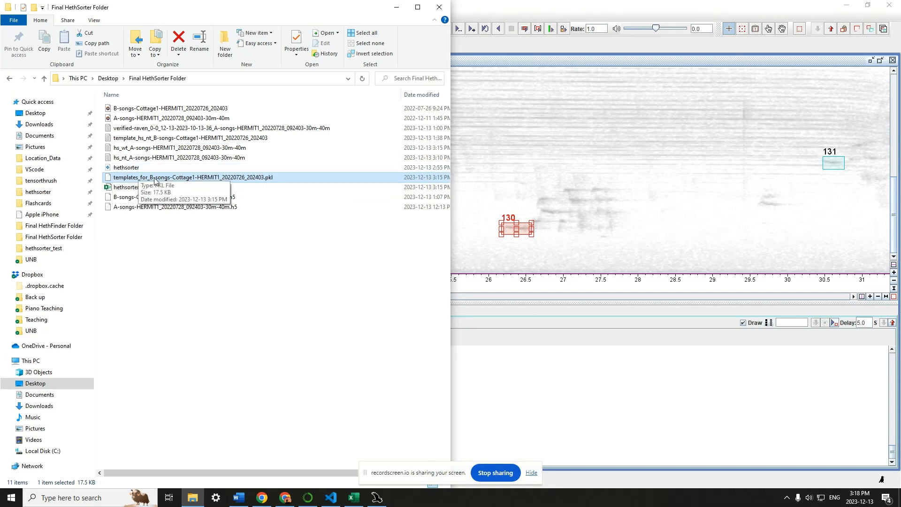
pyautogui.click(185, 241)
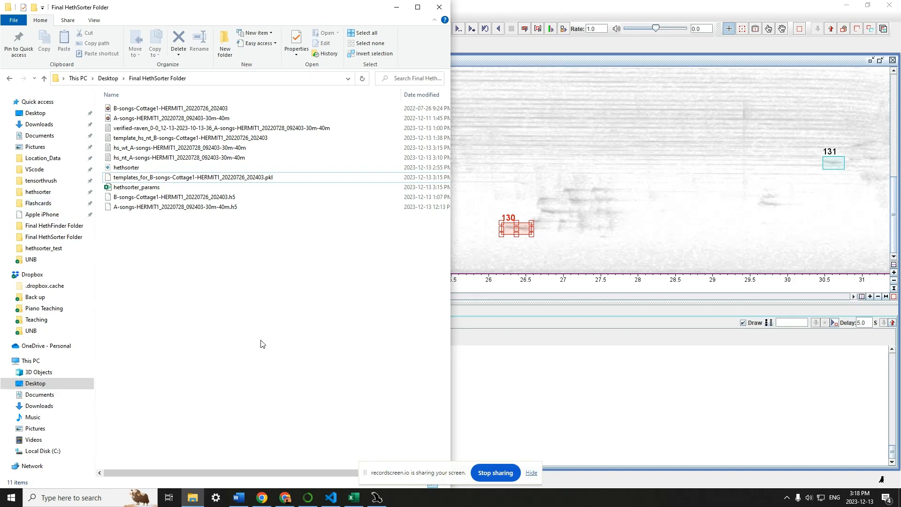
pyautogui.click(283, 499)
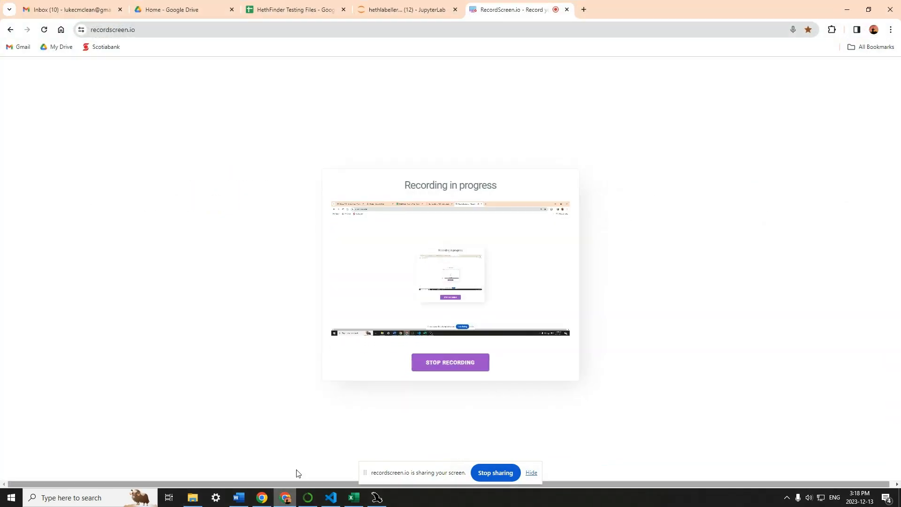